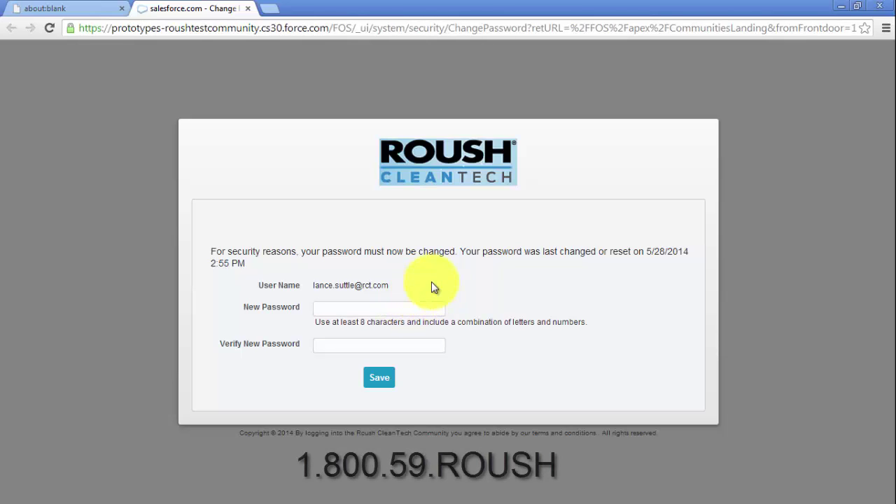
- Enter a new password, confirm it in Verify New Password, and save the change
text(password123)
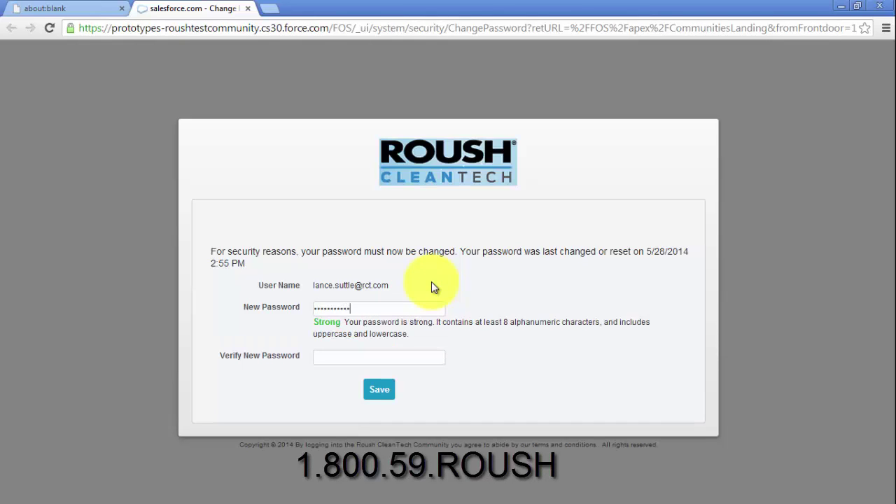
key(Tab)
text(password123)
click(380, 389)
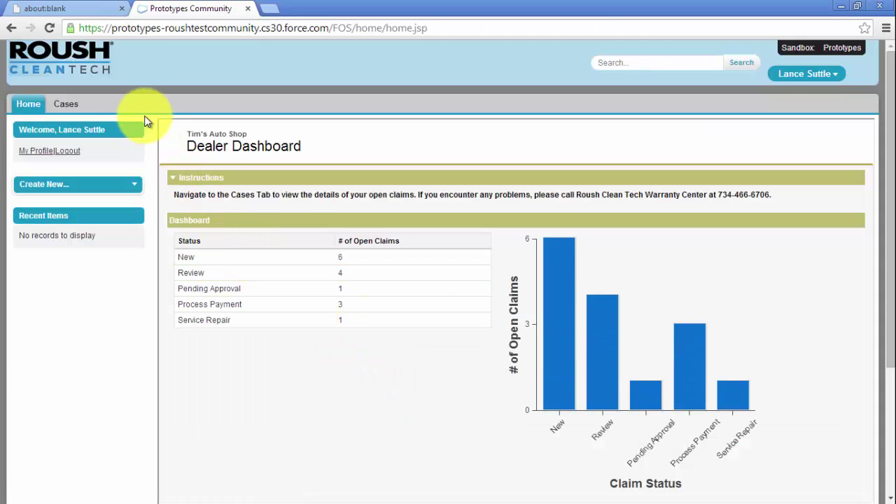
- Go to the Cases home page and expand the sidebar's Create New list
click(72, 104)
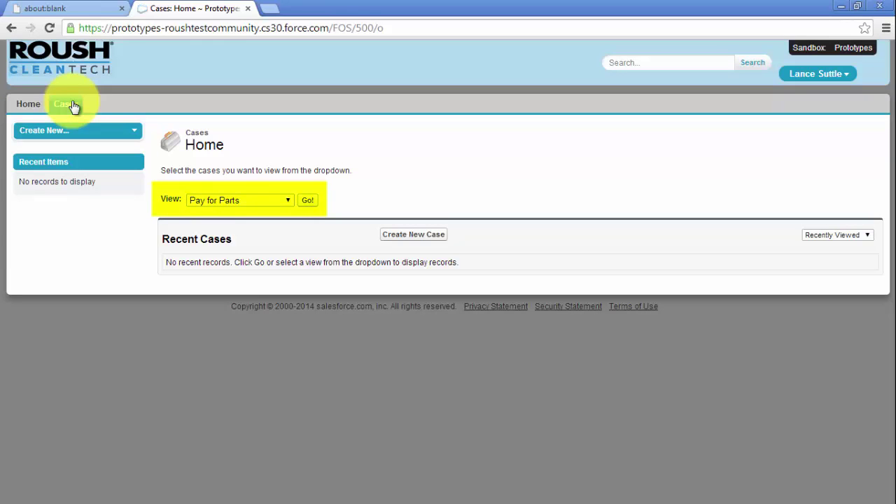
click(88, 135)
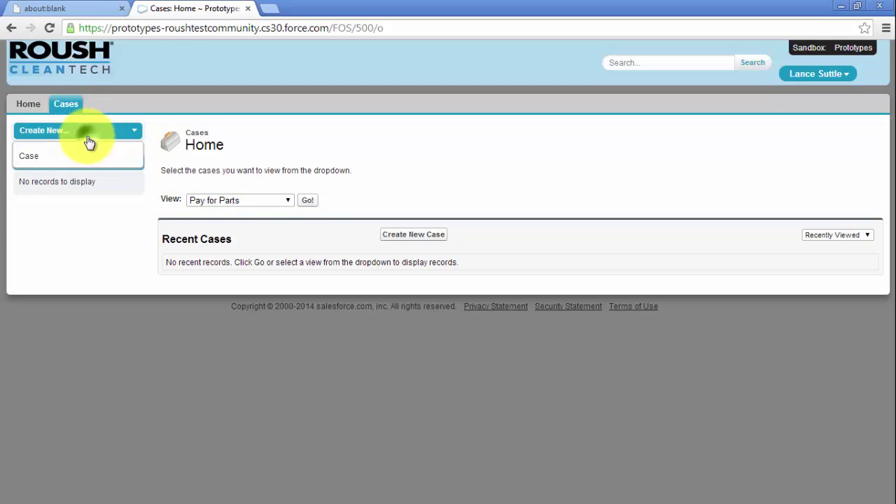
- Start a new Case with the suggested 1FT… VIN, 20000 mileage, and failure/arrival dates 5/29/2014
click(33, 157)
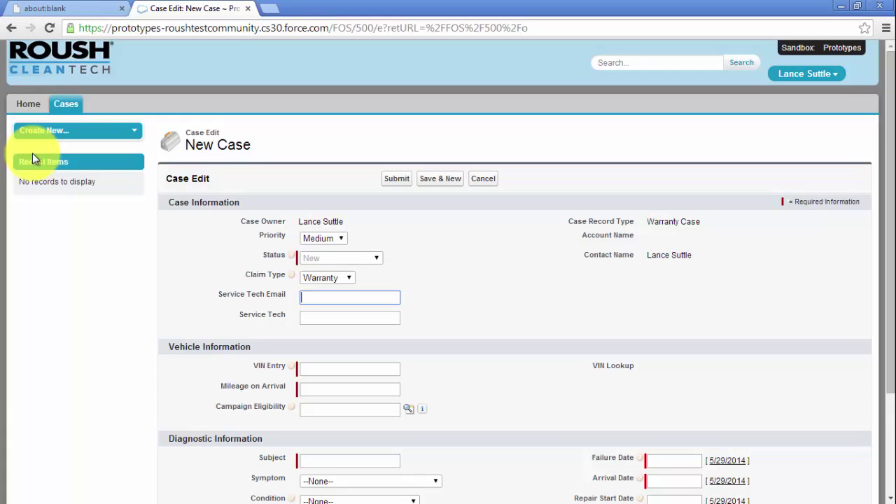
click(330, 370)
text(1FT)
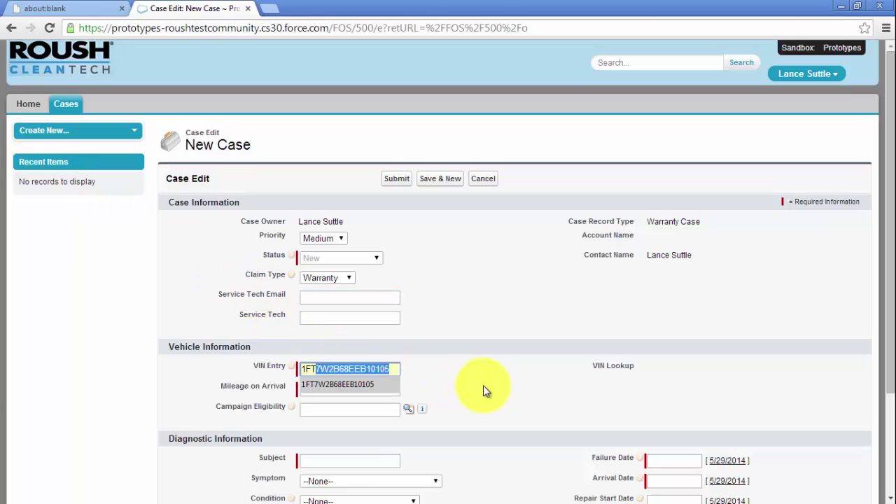
key(Tab)
text(2)
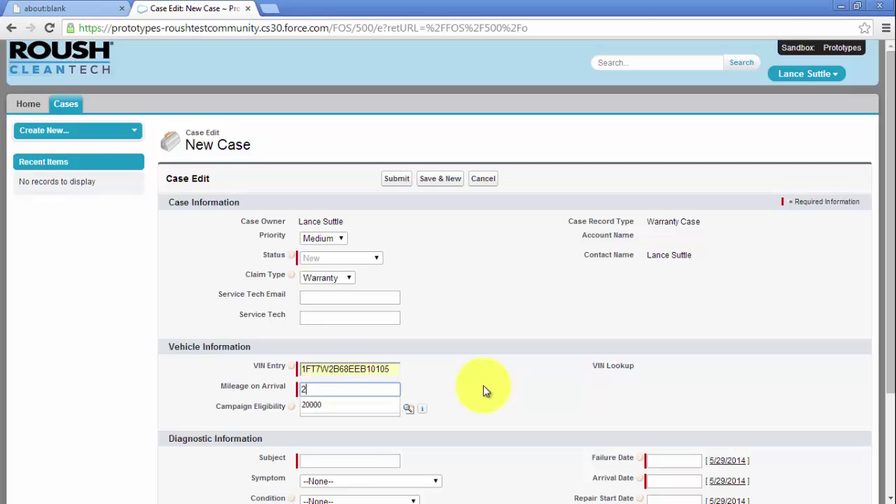
text(0000)
key(Tab)
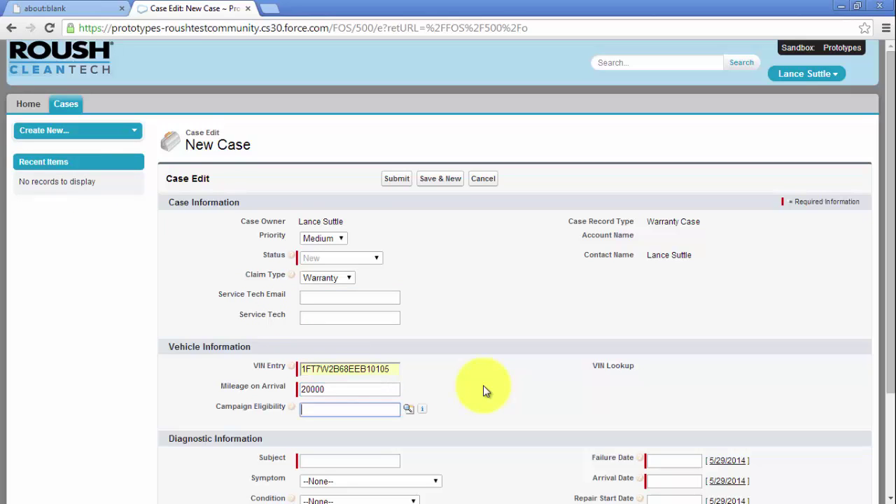
scroll(483, 391, down, 2)
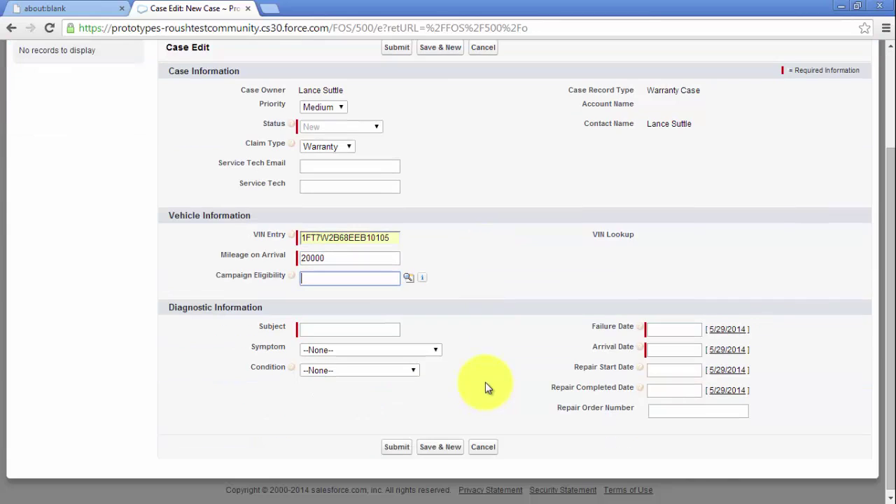
click(726, 329)
click(727, 349)
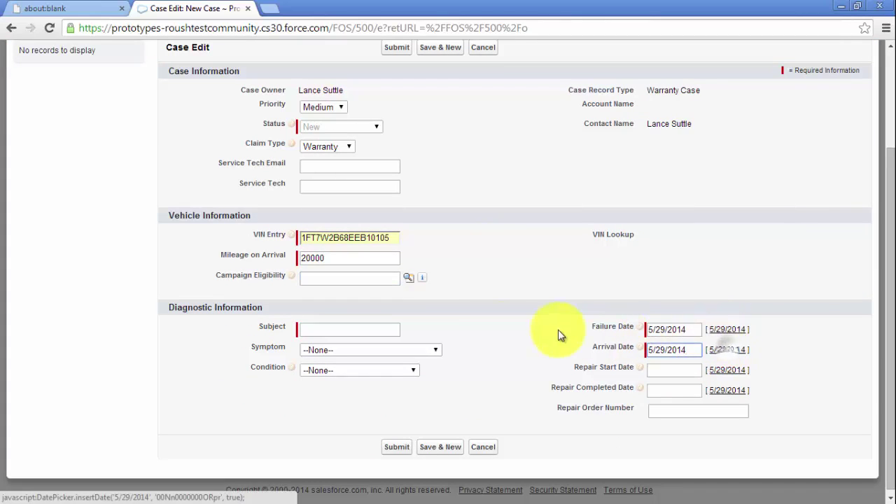
- Enter subject 'Rough Idle Truck 27', symptom Idles Rough, condition Does Not Operate Properly
click(342, 329)
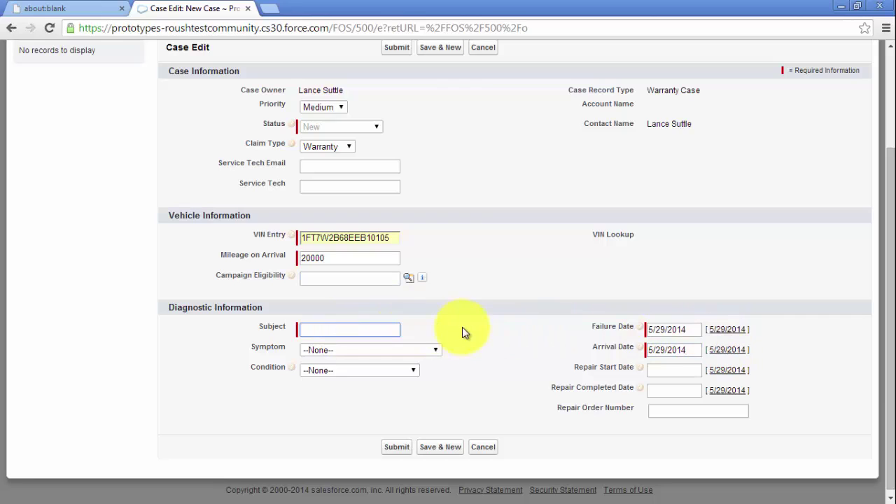
text(Rough I)
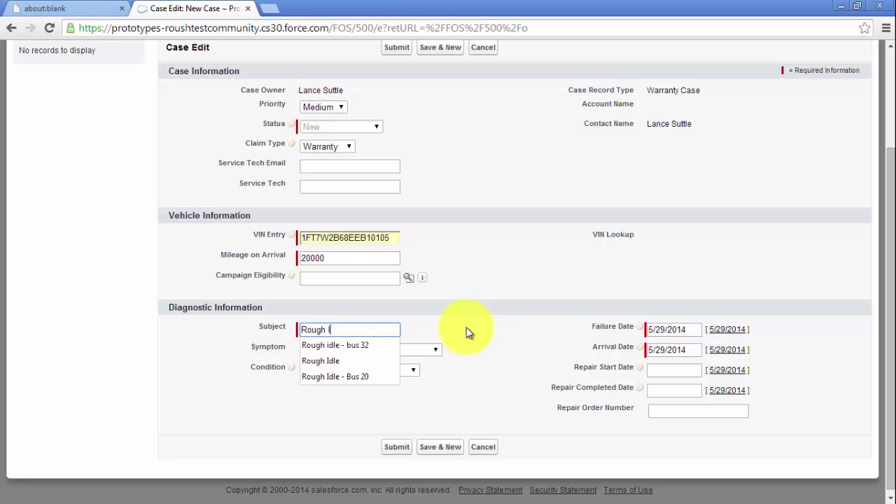
text(dle Truck 27)
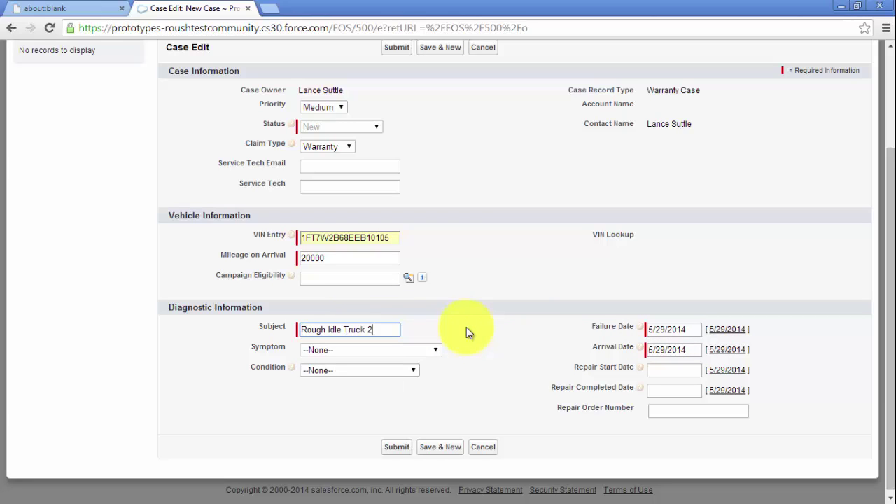
click(436, 348)
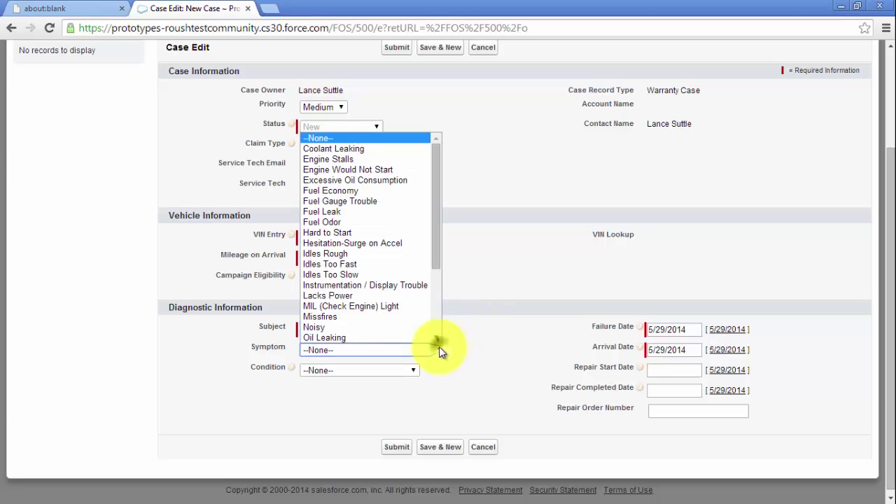
click(360, 252)
click(407, 371)
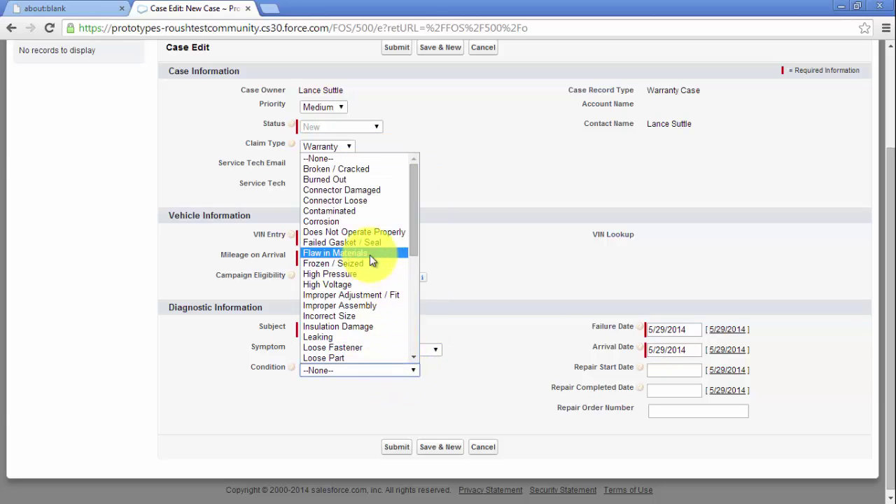
click(355, 231)
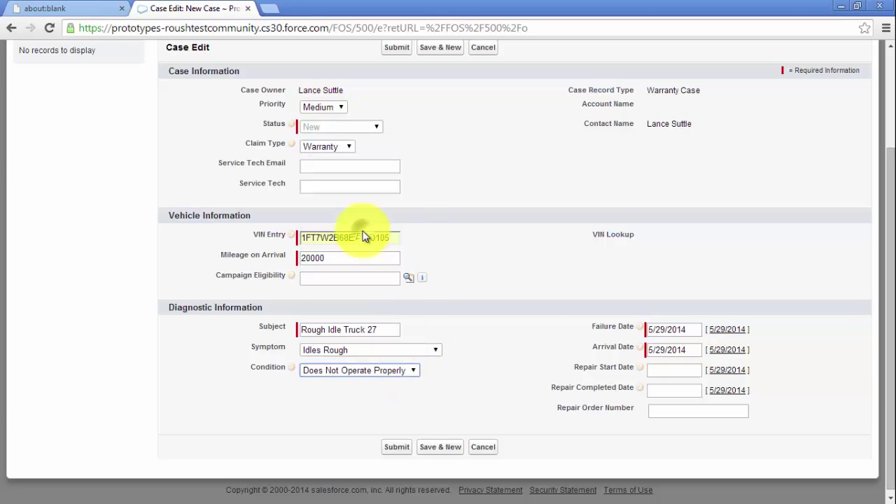
- Fill in the service tech's e-mail and name, then submit the case
click(333, 169)
text(t)
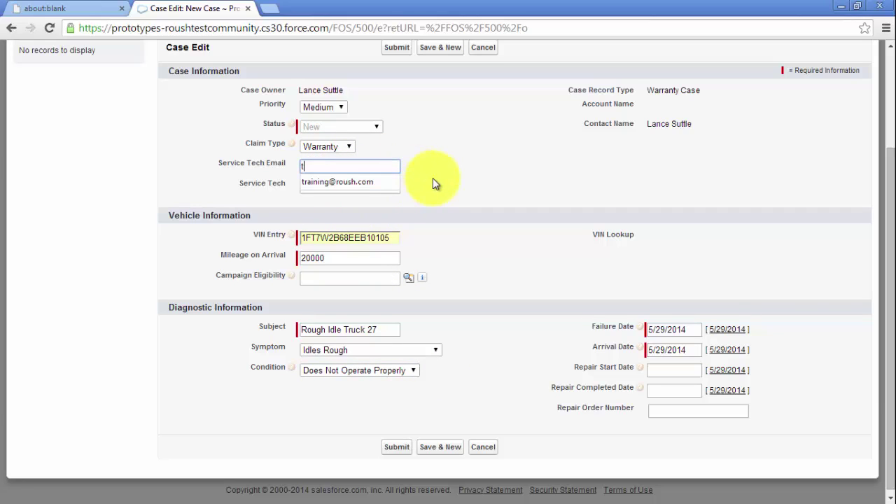
text(raining)
key(Down)
key(Tab)
text(Lance)
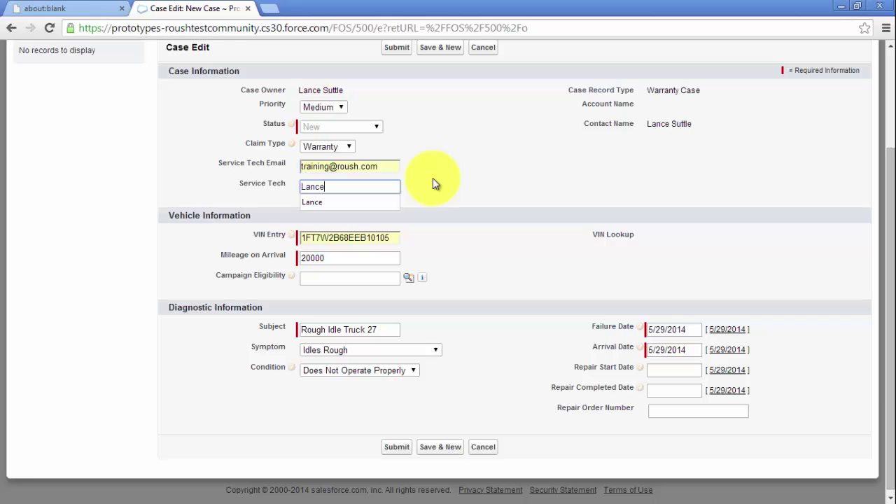
key(Tab)
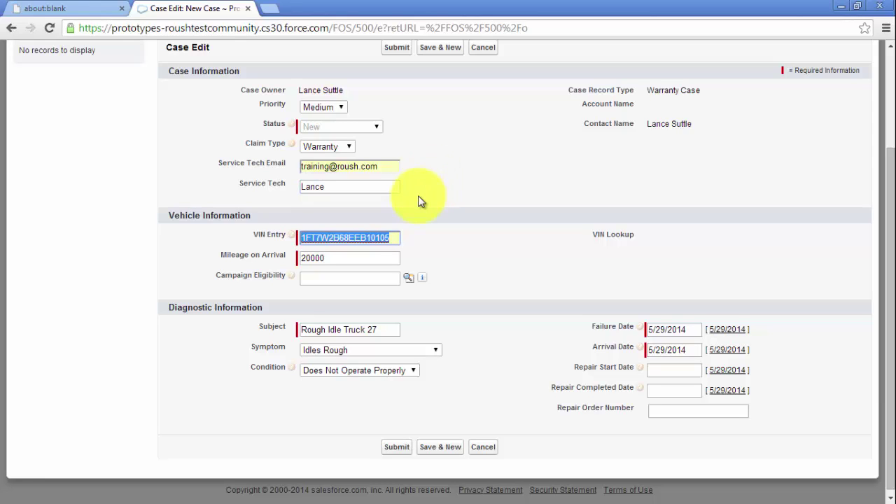
click(411, 450)
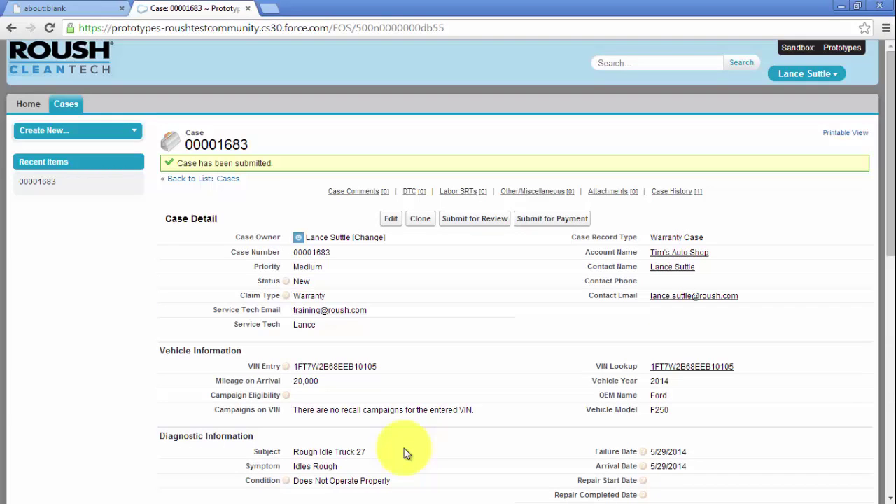
- Edit the case's Repair Start Date inline to 5/29/2014 and save it
scroll(420, 434, down, 2)
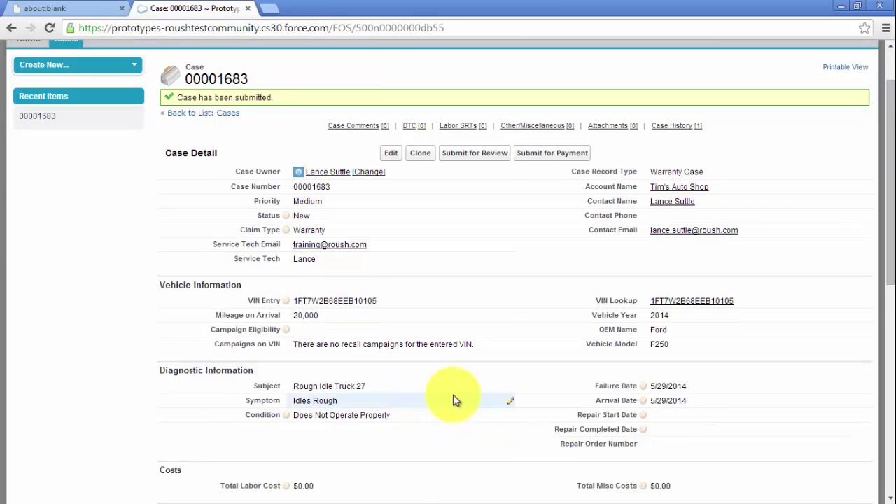
double_click(665, 352)
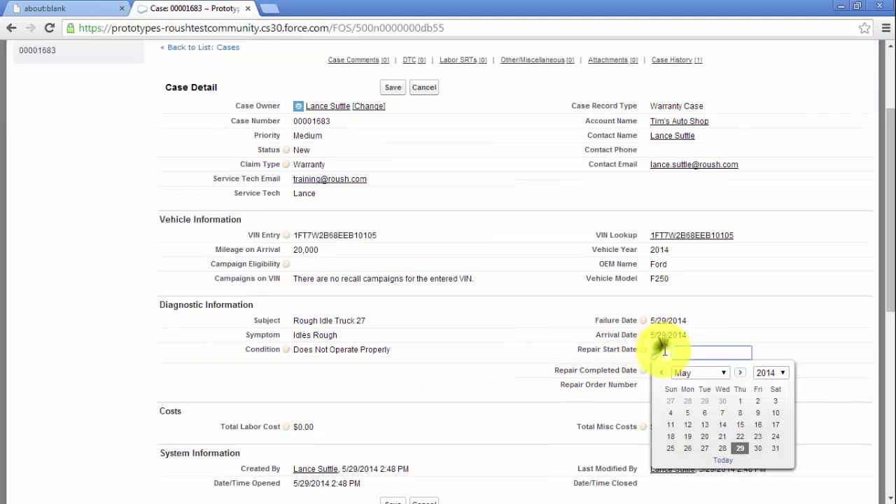
click(740, 448)
click(567, 334)
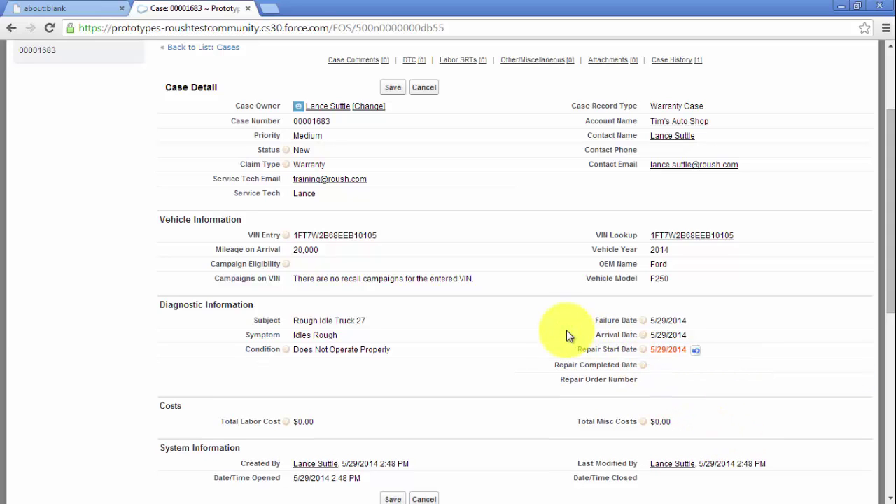
click(393, 87)
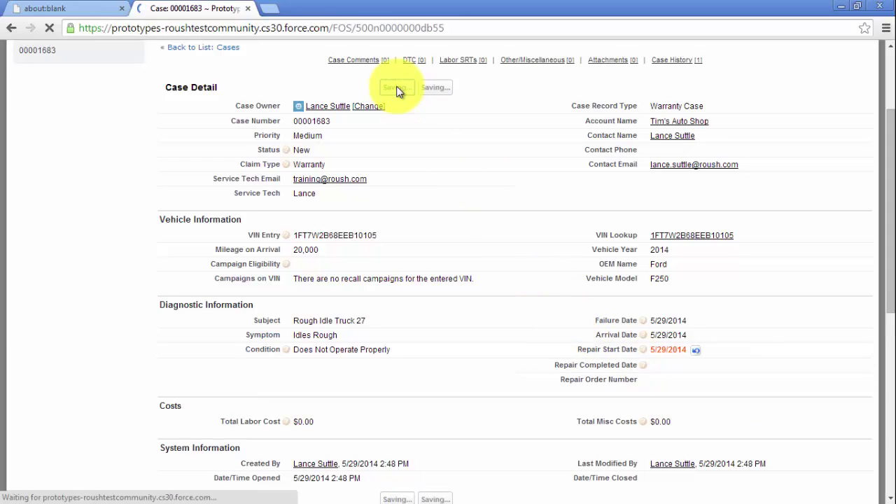
scroll(407, 179, down, 4)
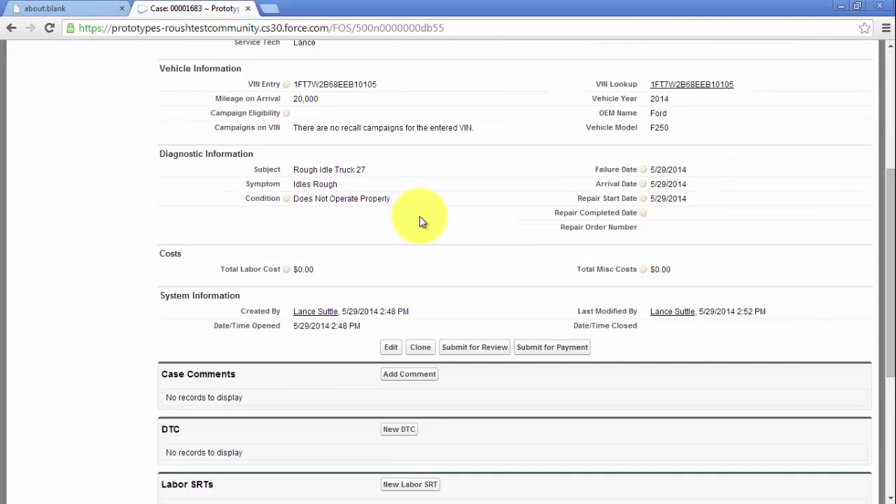
scroll(420, 219, down, 1)
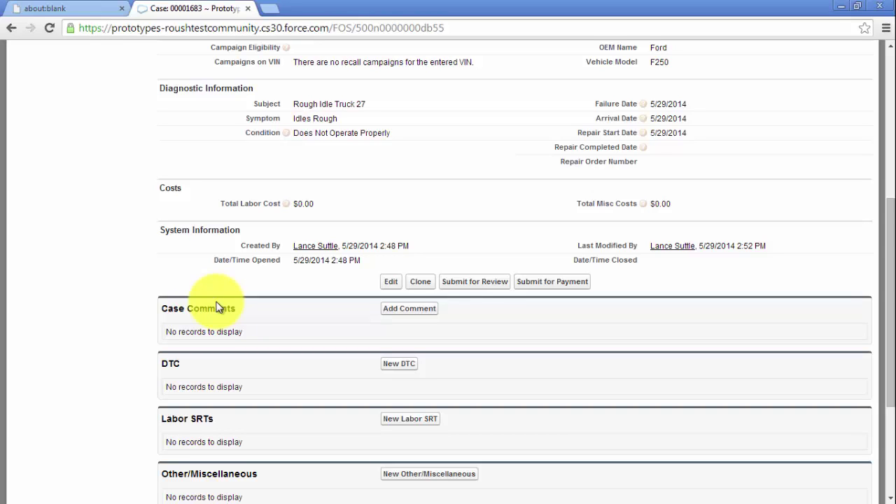
- Add a two-line comment on the rough idle, cylinder 1 misfire and injector harness output
click(395, 309)
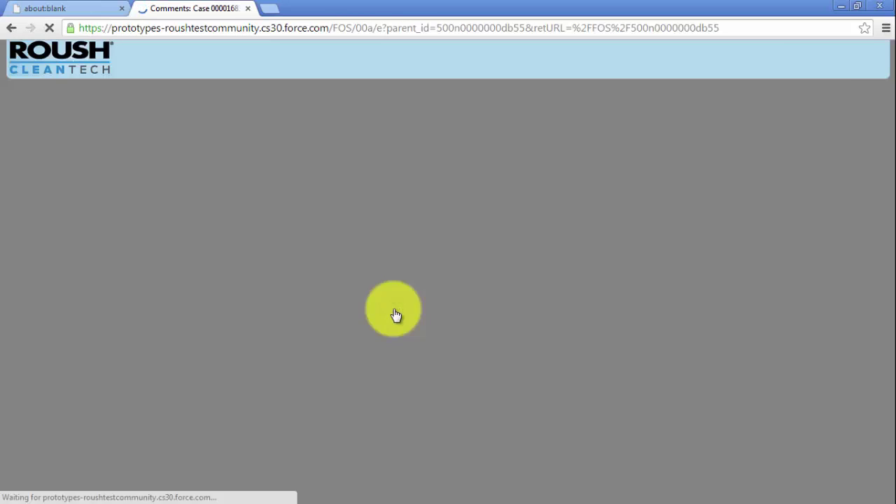
text(Vehicle came in with a rough idle an)
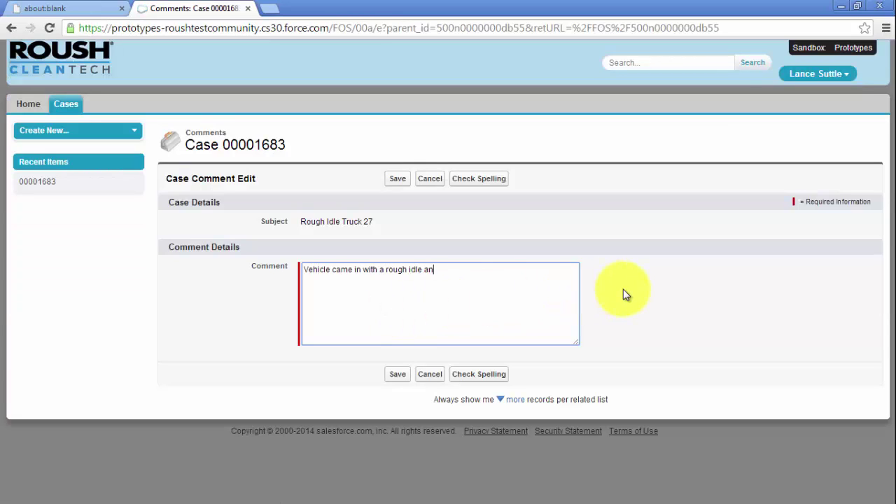
text(d cylinder 1 misfire.)
key(Return)
text(Checked fuel pressure:)
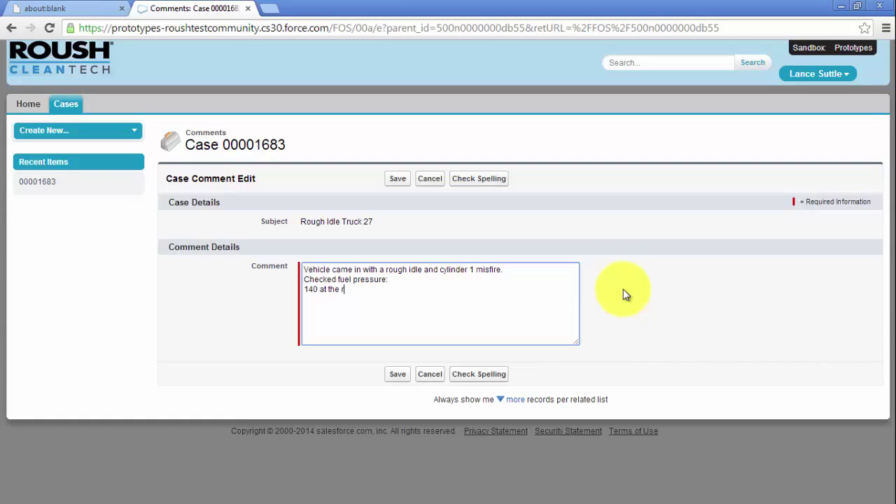
text(nd cylinder 1 injector not firing.)
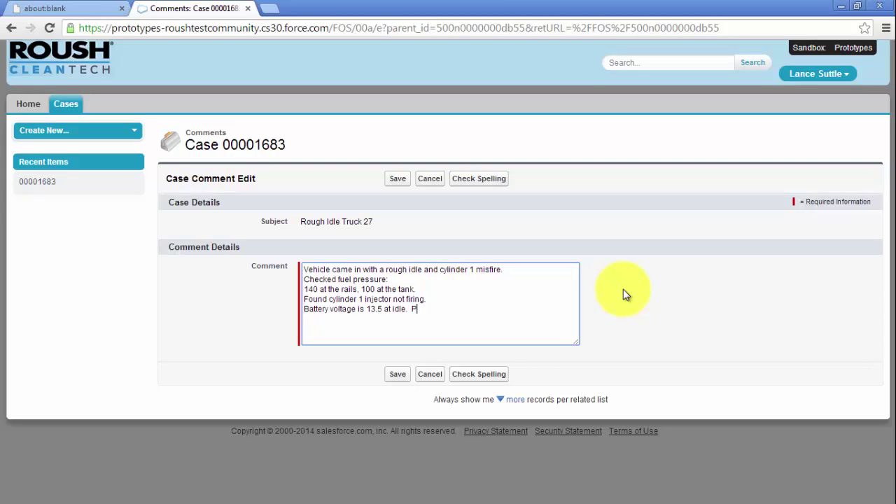
text(roper output at the injector harness.)
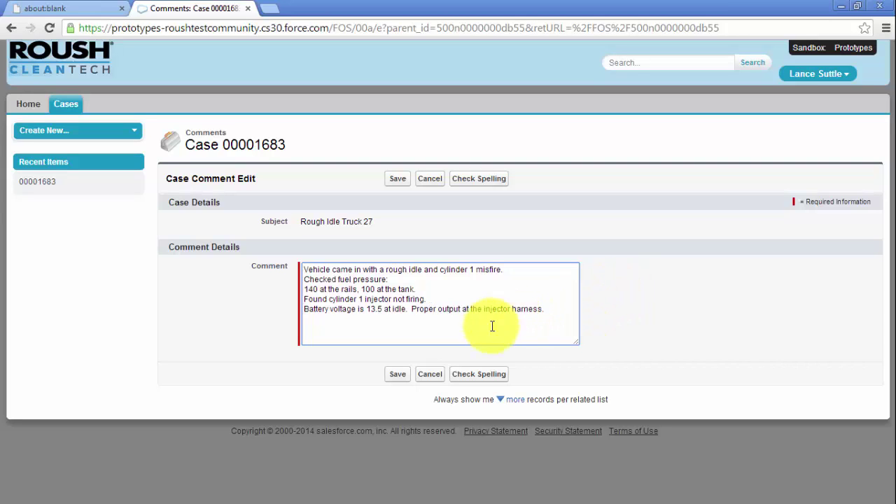
click(397, 375)
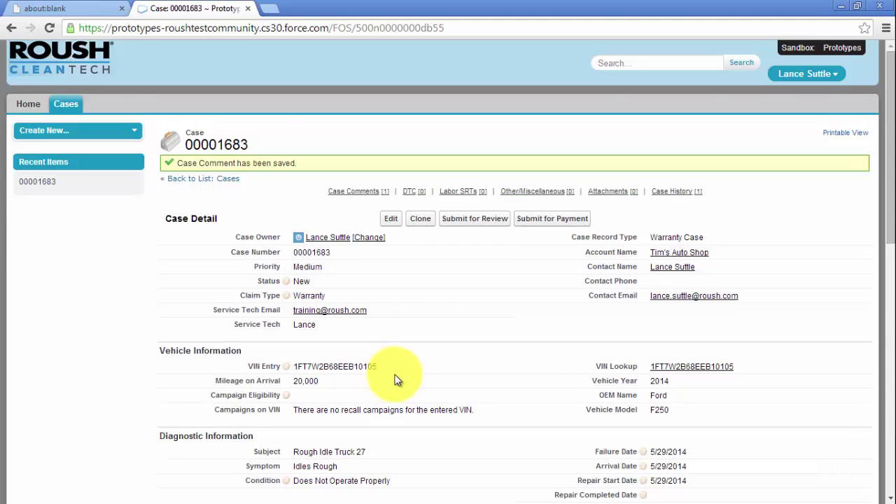
scroll(395, 379, down, 6)
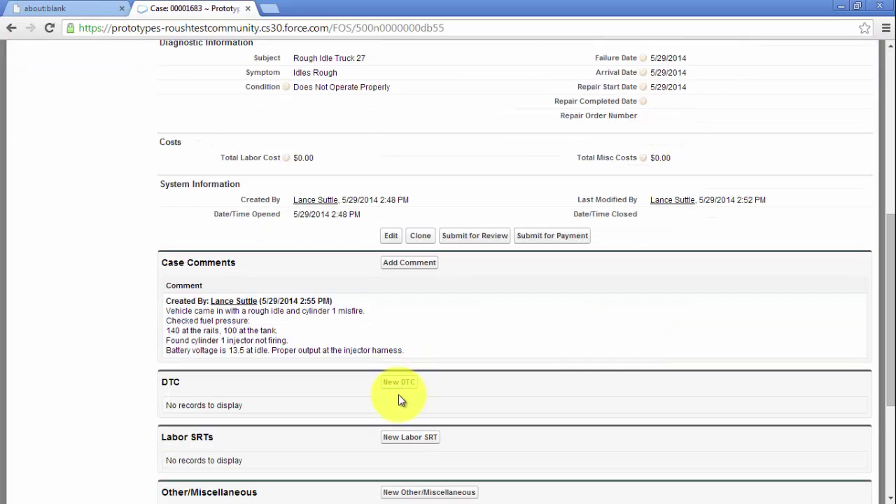
- Add diagnostic trouble code P0301 (Missfire Cyl # 1) to the case
click(397, 383)
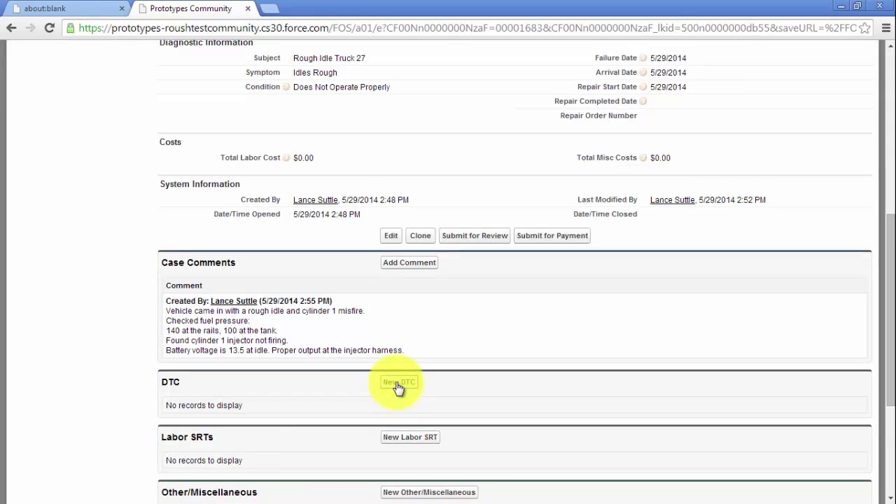
click(226, 273)
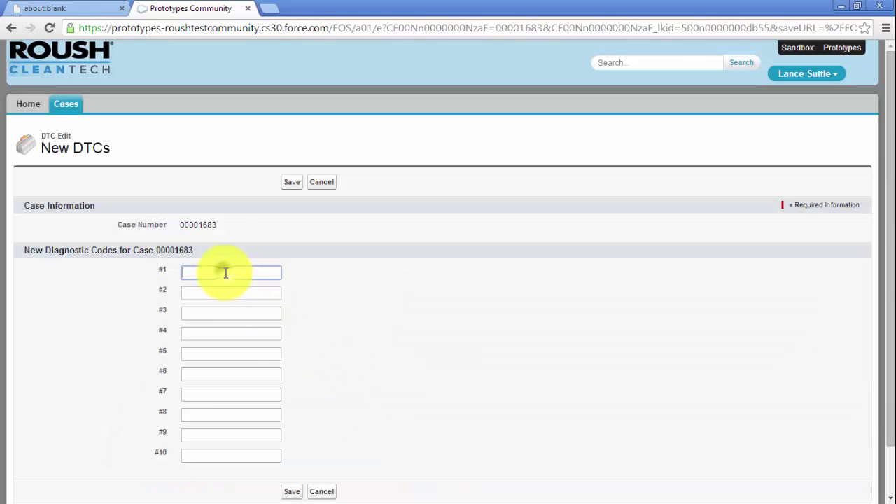
text(p0301)
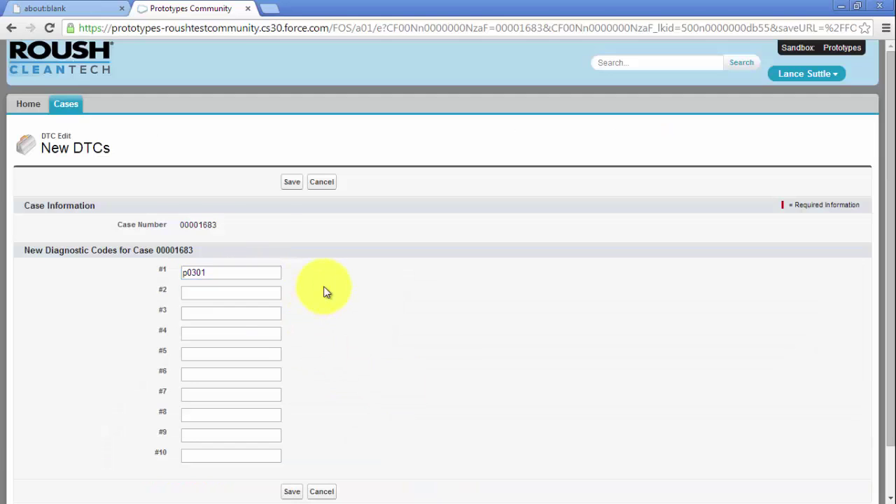
scroll(326, 290, down, 2)
click(292, 437)
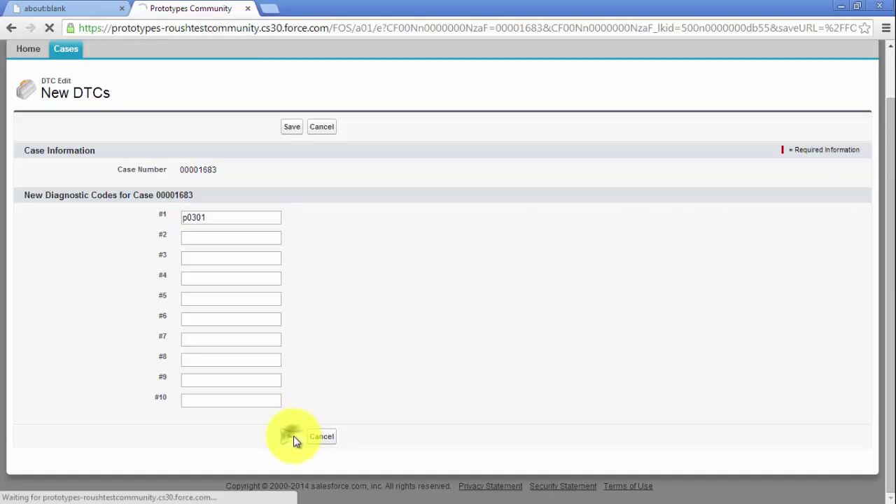
scroll(294, 413, down, 7)
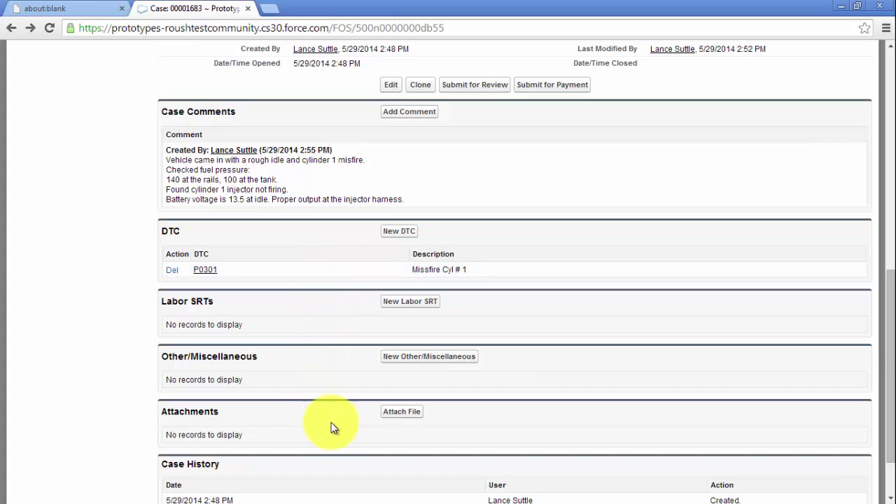
- Attach photo DSCN3909-M.jpg from the Repair Photos folder to the case
click(391, 414)
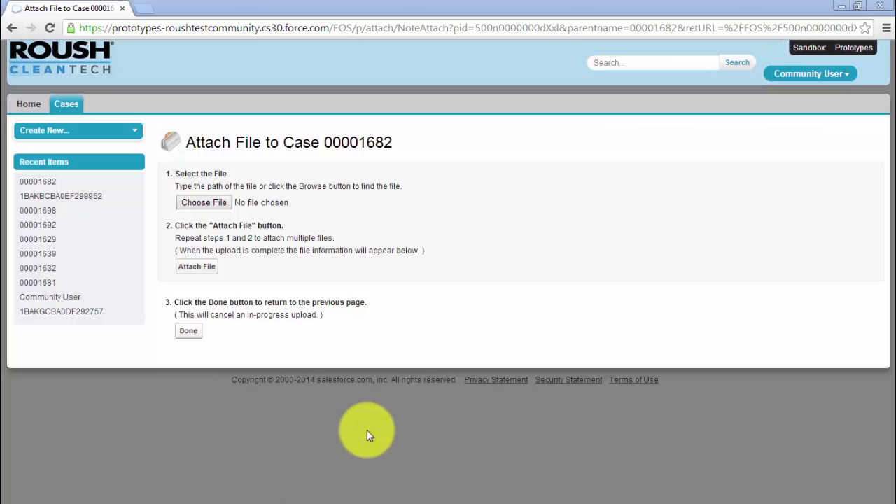
click(204, 204)
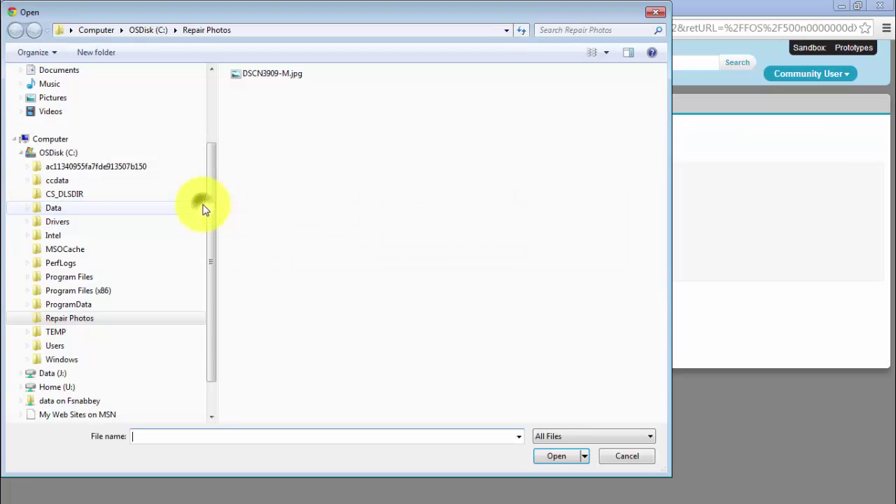
double_click(255, 76)
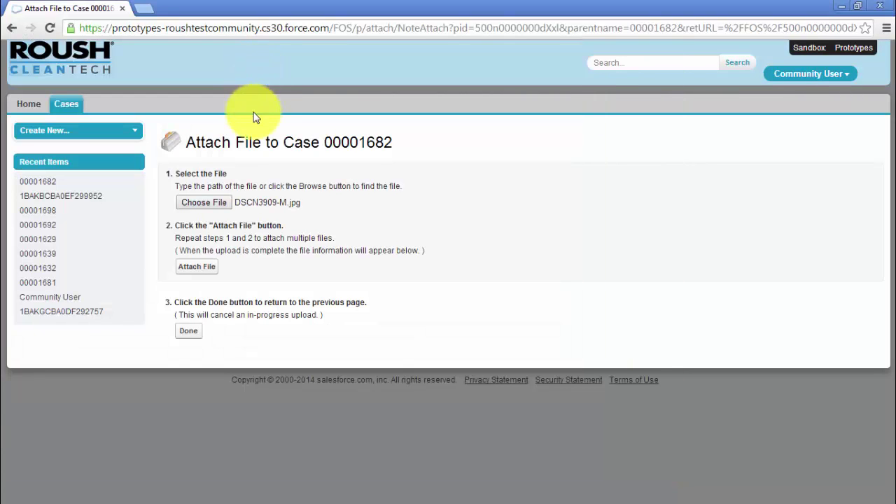
click(207, 268)
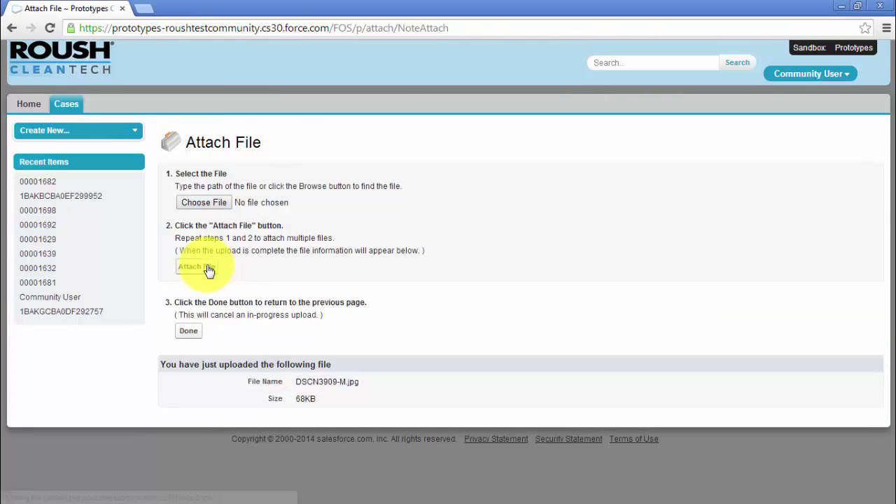
- Submit case 00001683 for review and reload to see the Field Tech's injector-replacement reply
click(189, 331)
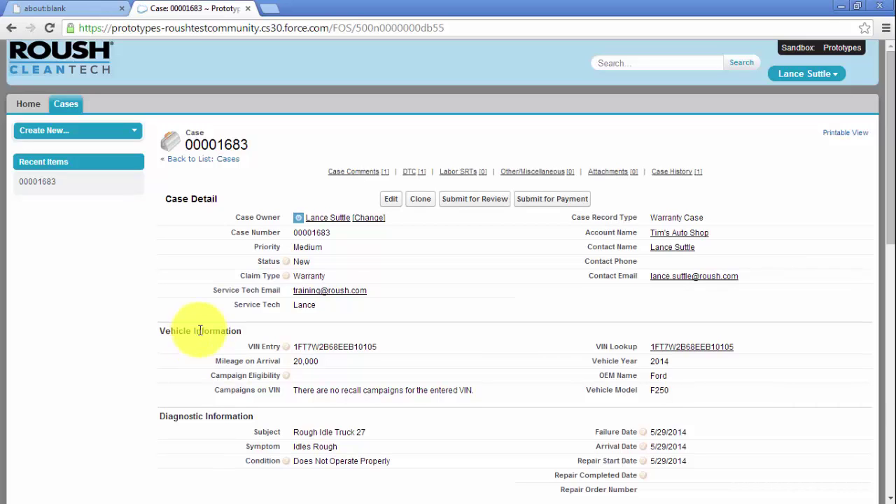
click(461, 200)
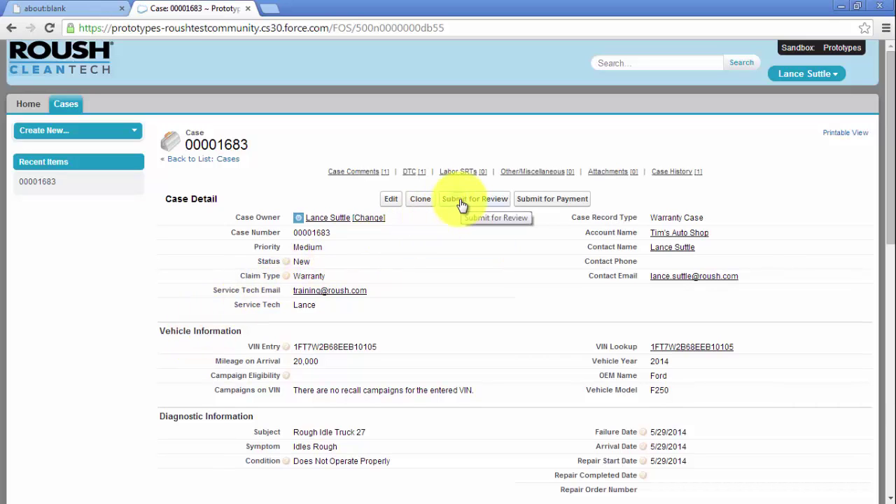
click(459, 198)
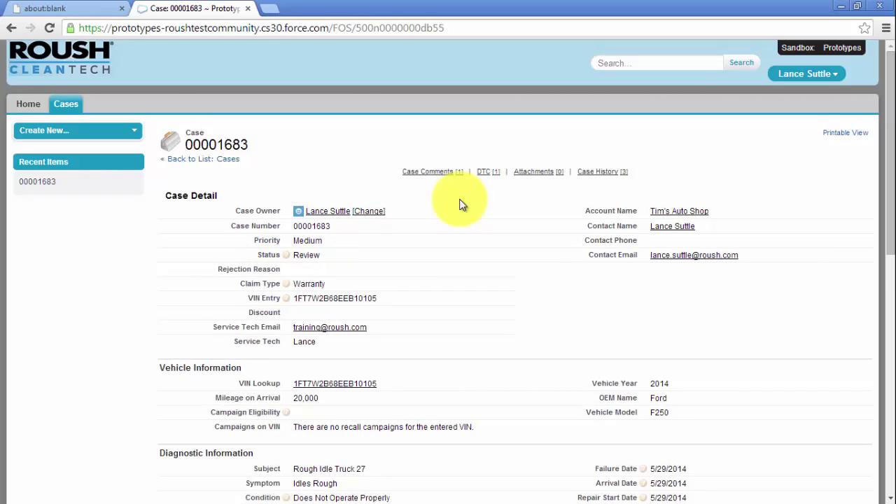
scroll(459, 205, down, 6)
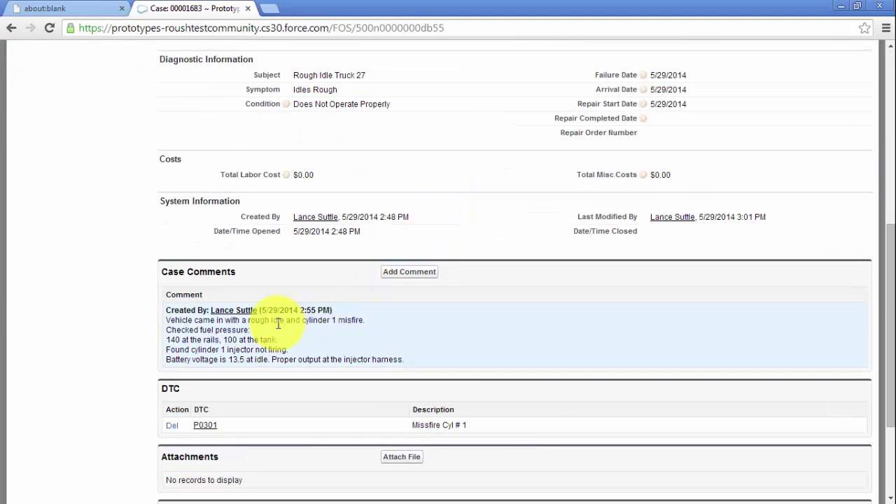
click(50, 29)
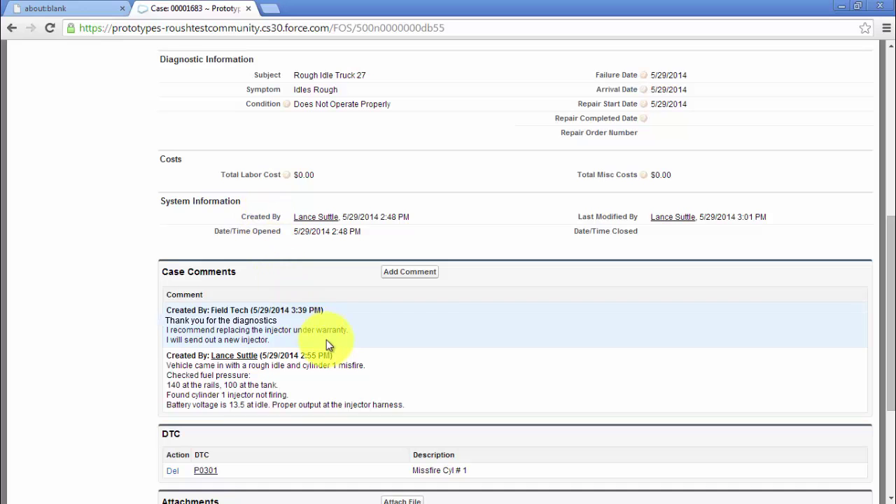
- Add a comment requesting the parts be shipped to the dealer's street address
click(401, 275)
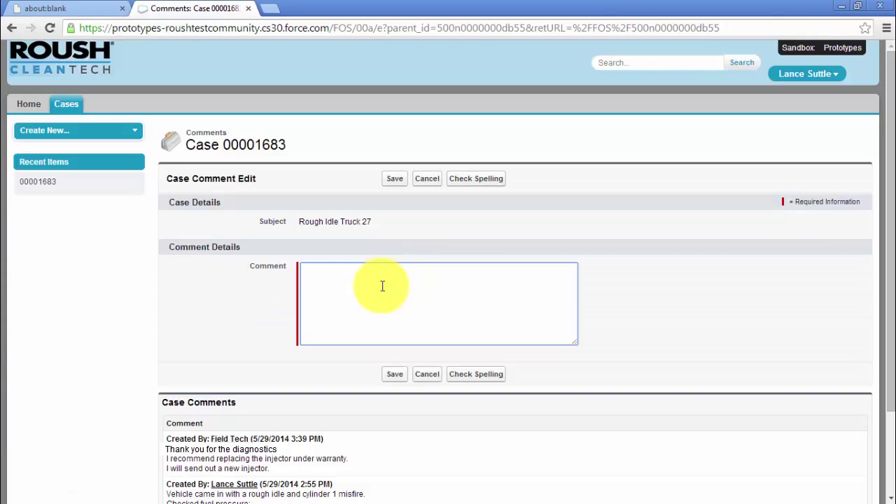
text(Please ship parts to:)
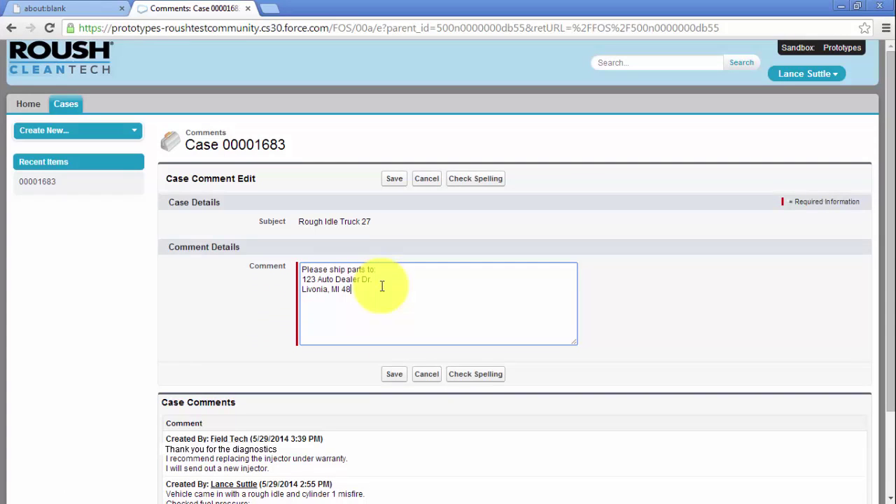
text(150)
click(394, 376)
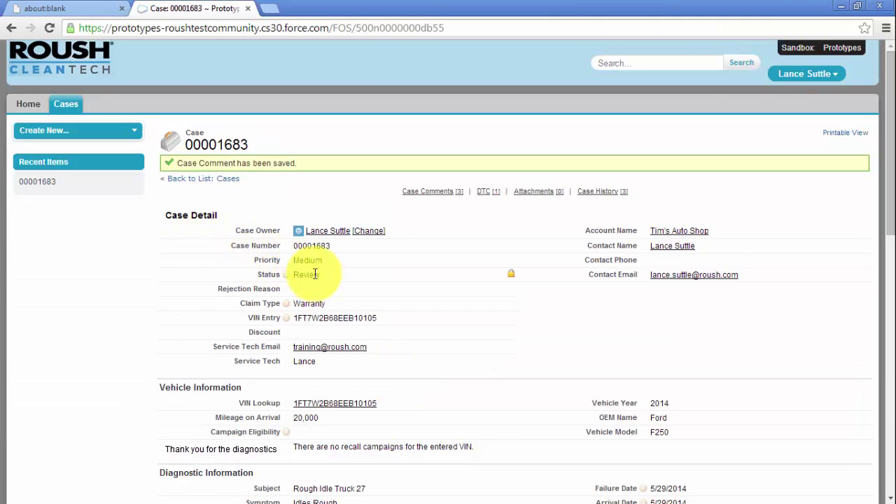
- Reload the case and check Replacement Parts for one CL1-03D021-AA fuel injector
click(53, 28)
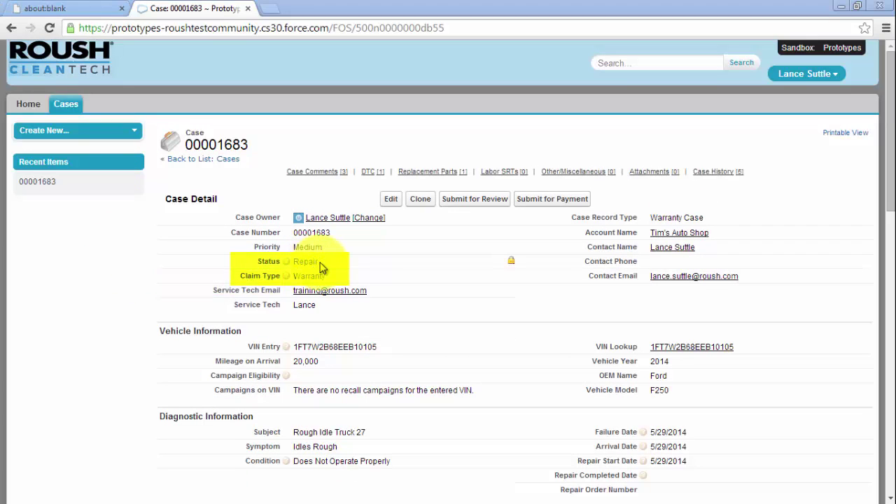
scroll(133, 289, down, 8)
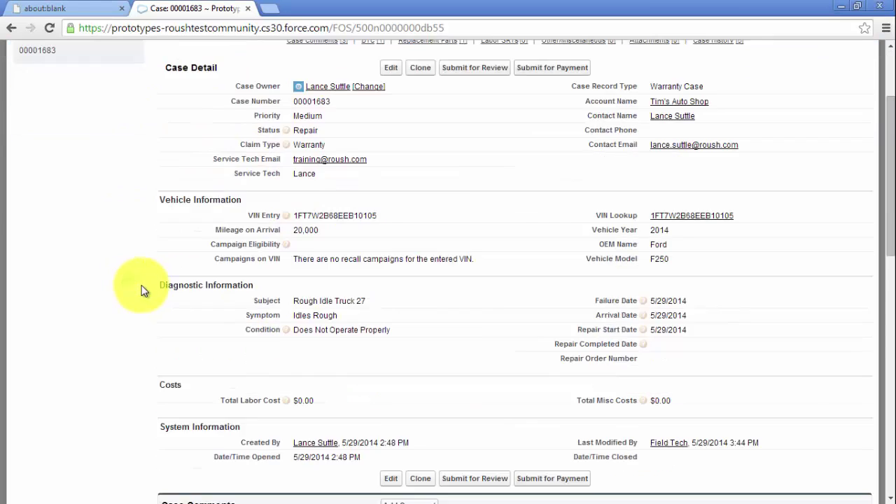
scroll(122, 286, down, 1)
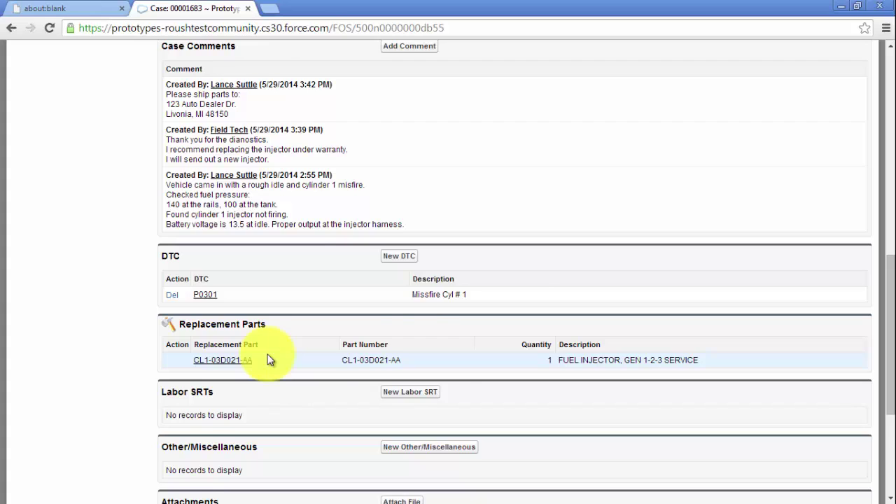
- Add labor SRTs RCT0x000, RCT0x201 and RCT0x206 (1.0, 0.5, 0.3 hours) and save them
scroll(270, 359, down, 2)
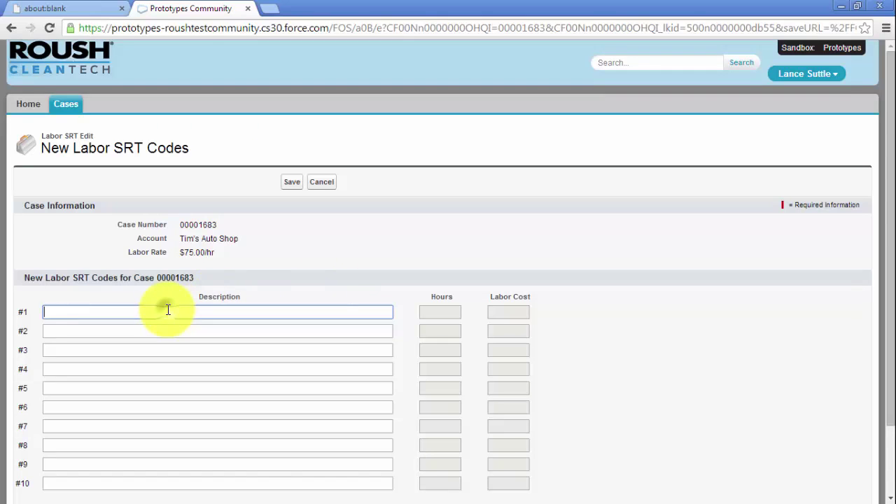
text(RCT)
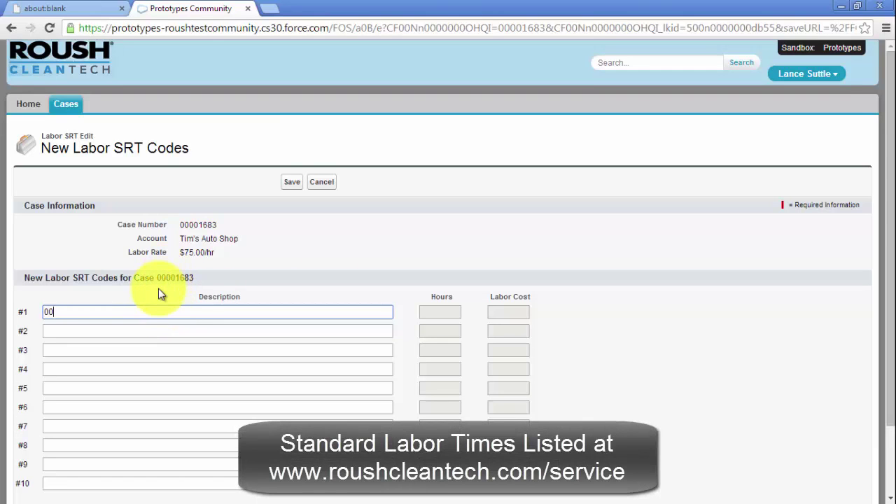
key(Down)
key(Return)
text(201)
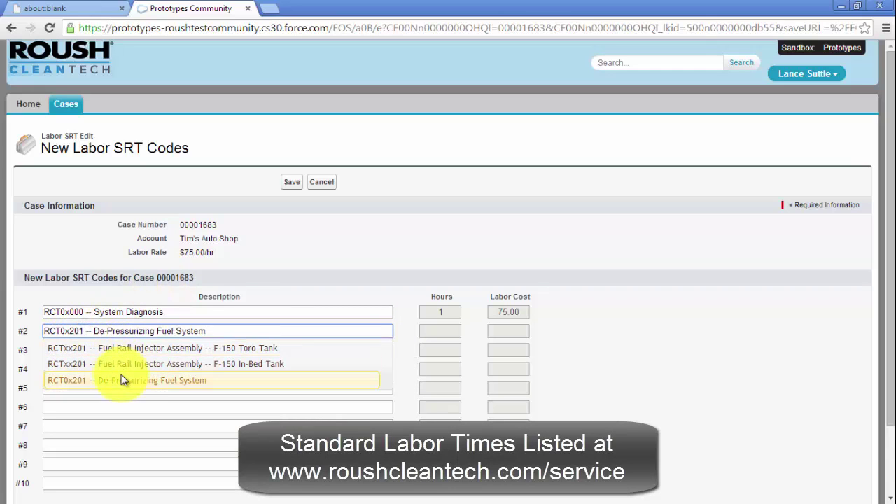
click(124, 380)
click(83, 351)
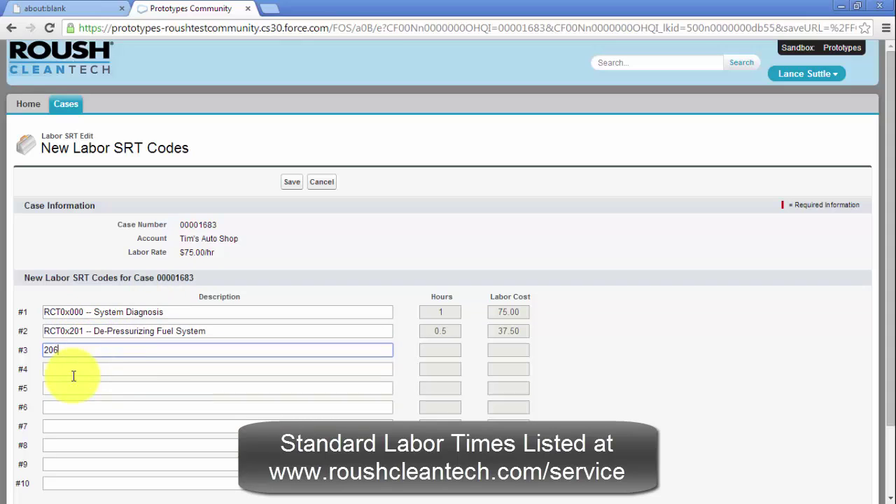
click(103, 396)
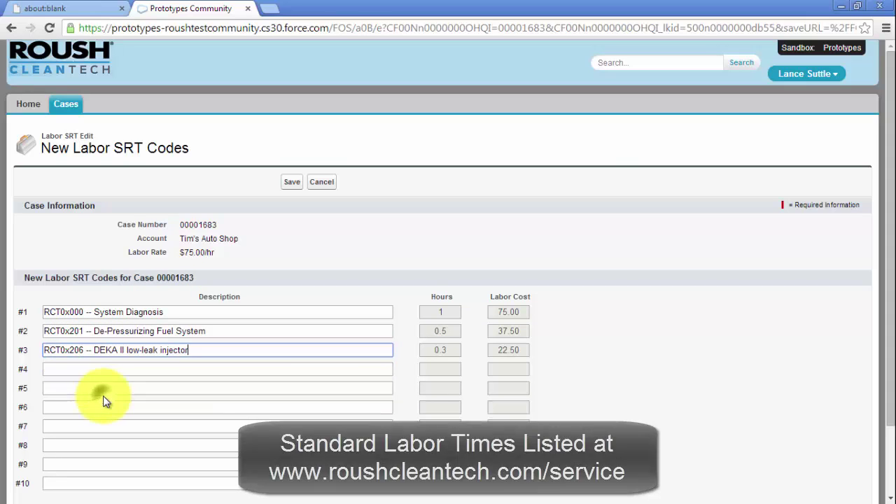
click(295, 260)
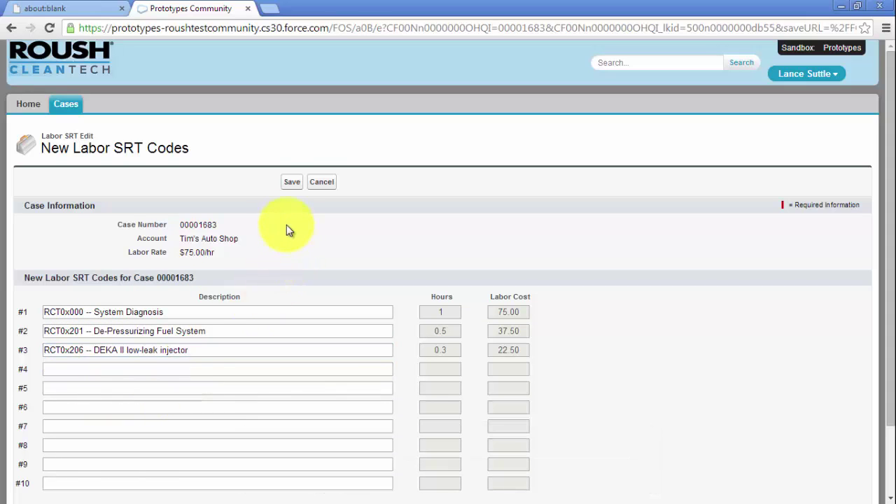
click(292, 182)
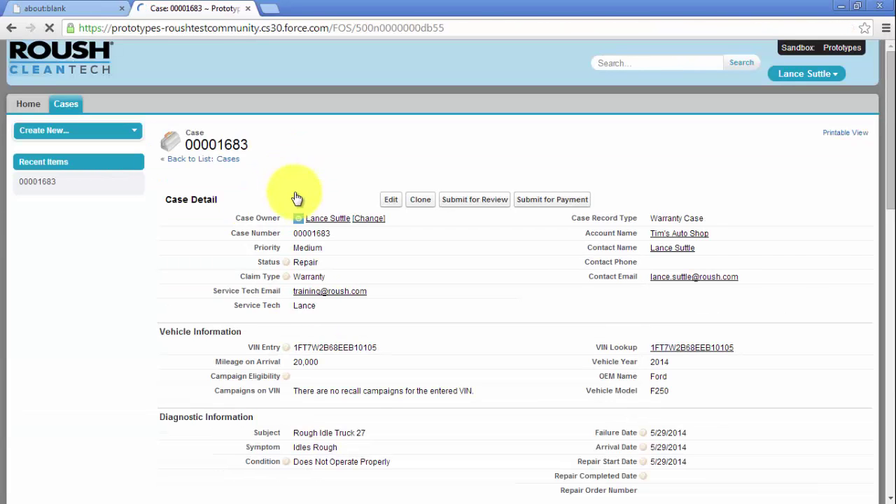
- Start a new Other/Miscellaneous charge on the case
scroll(115, 296, down, 5)
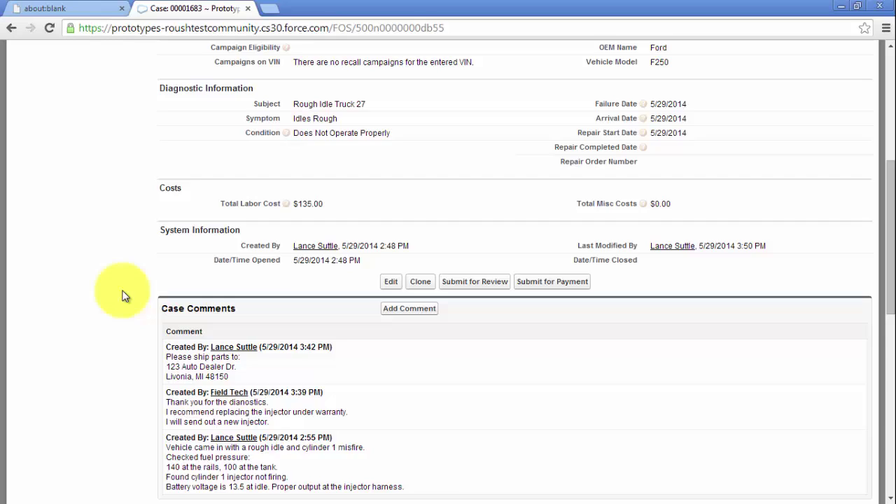
scroll(123, 296, down, 5)
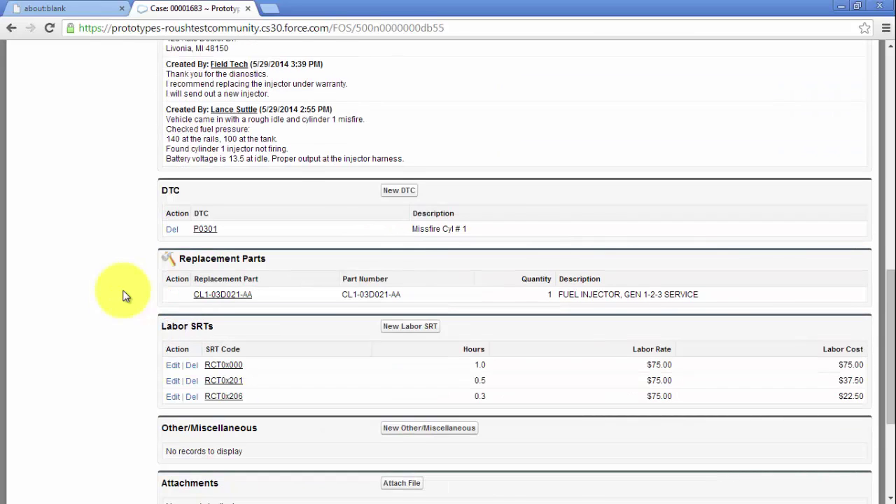
scroll(123, 296, down, 1)
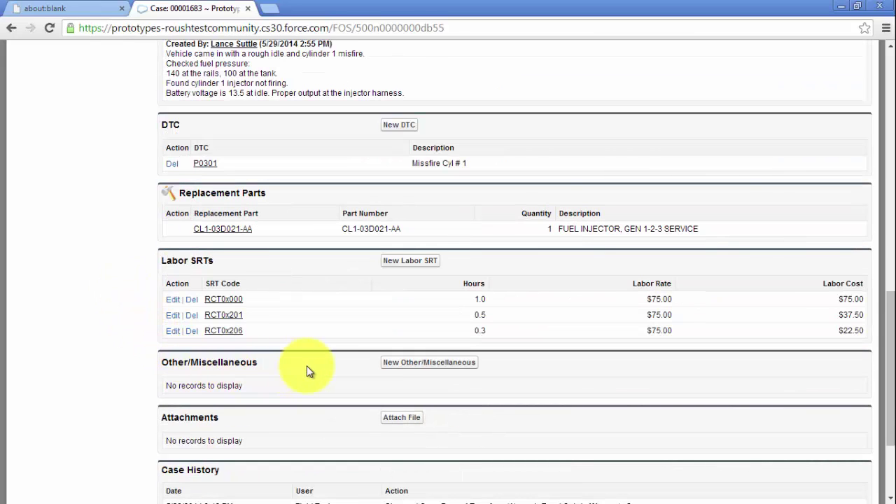
click(414, 362)
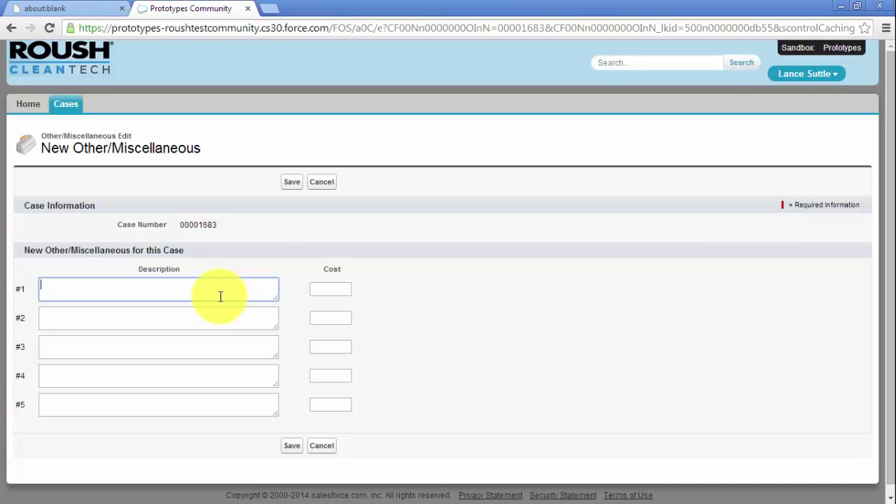
- Enter a Towing miscellaneous charge with cost 75 and save it
click(183, 286)
text(Towing)
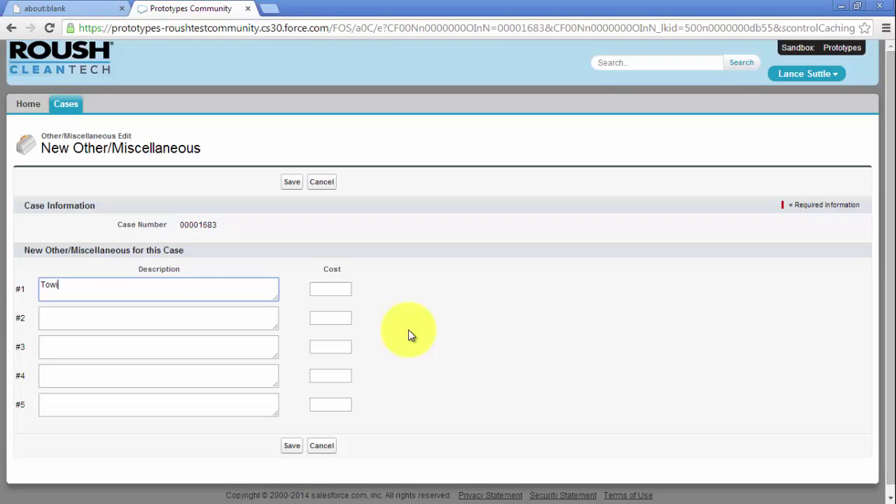
key(Tab)
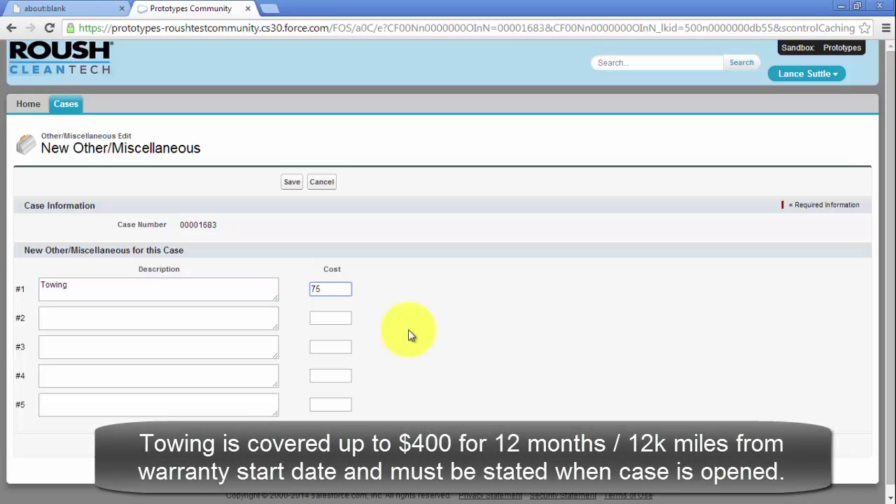
click(411, 335)
click(292, 446)
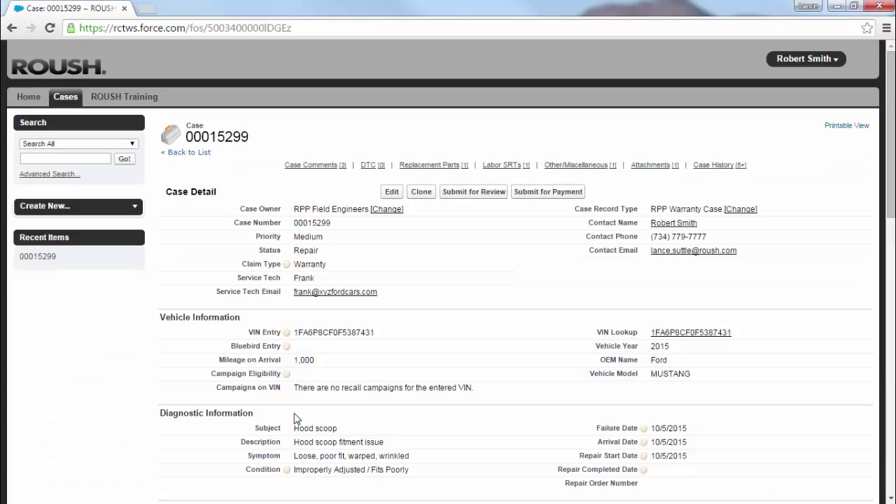
- Attach Invoice-5492.pdf from Pictures > Invoices to case 00015299
scroll(386, 264, down, 15)
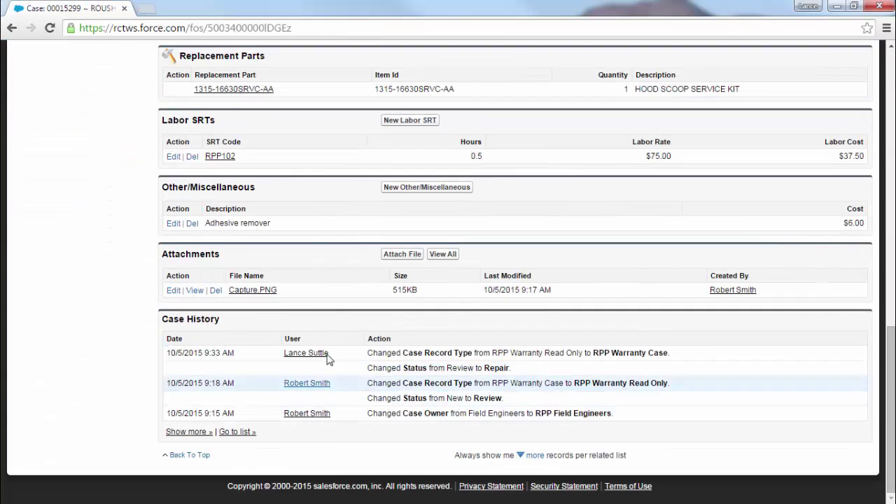
click(402, 254)
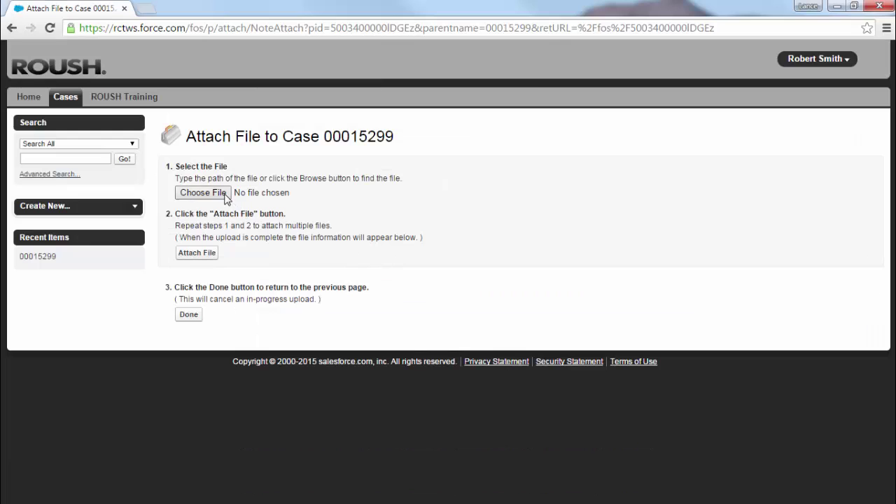
click(229, 196)
click(65, 189)
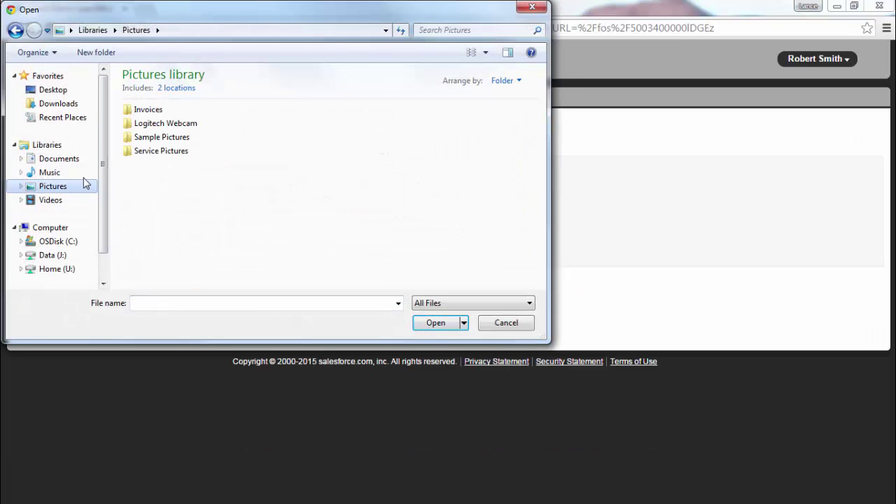
double_click(146, 110)
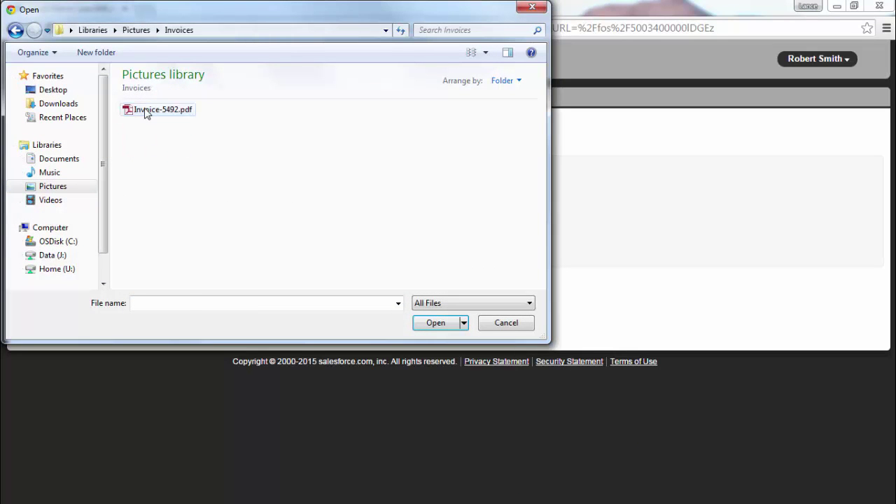
click(146, 112)
click(433, 321)
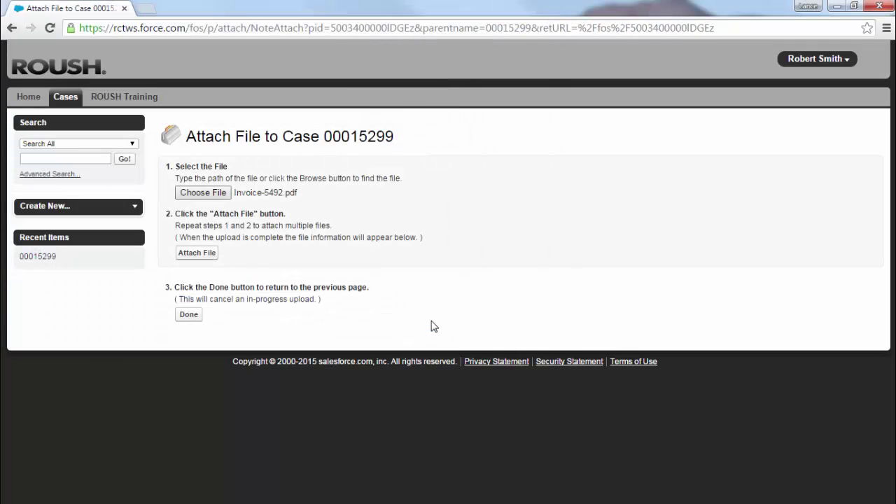
click(206, 257)
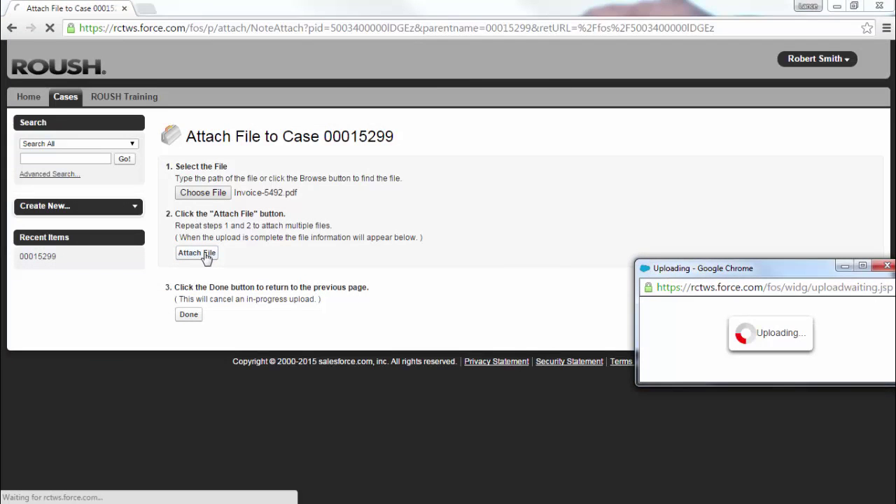
- Set the case's Repair Completed Date to 5/29/2014 and save it
click(188, 316)
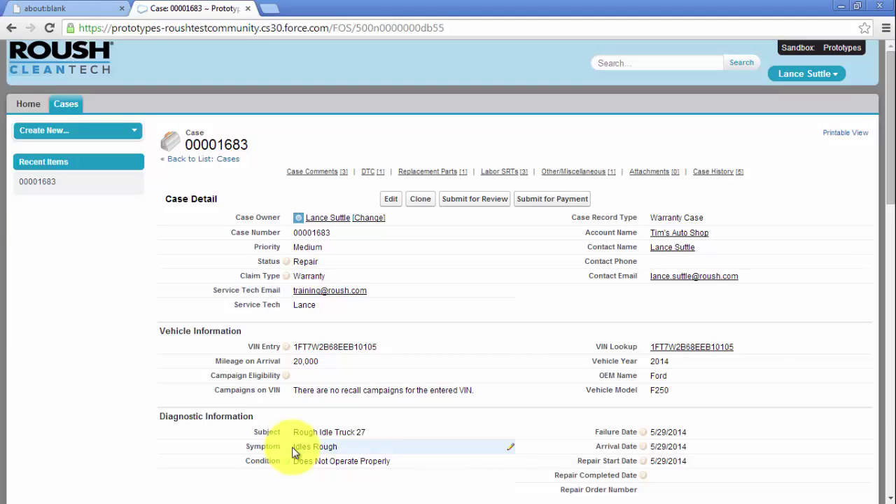
double_click(666, 480)
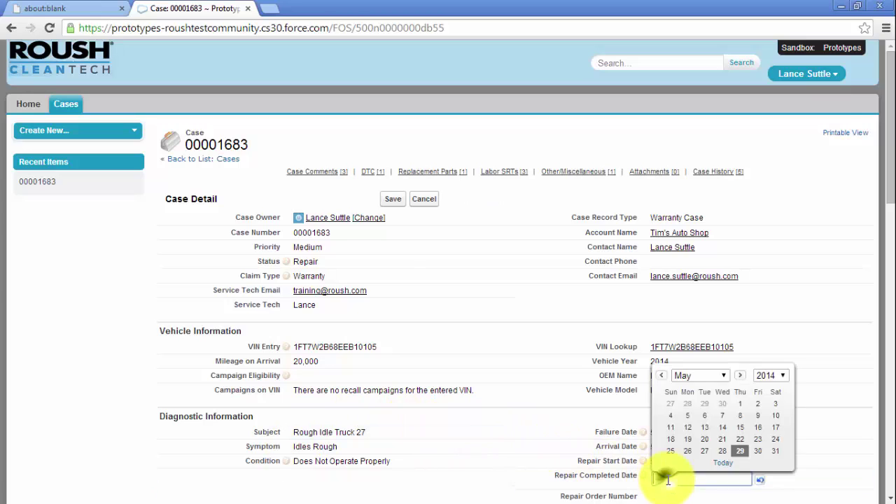
click(742, 449)
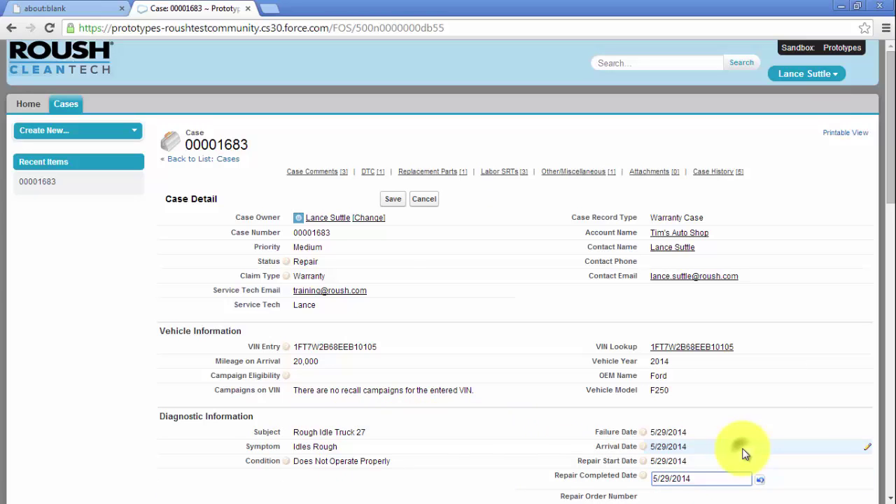
click(501, 420)
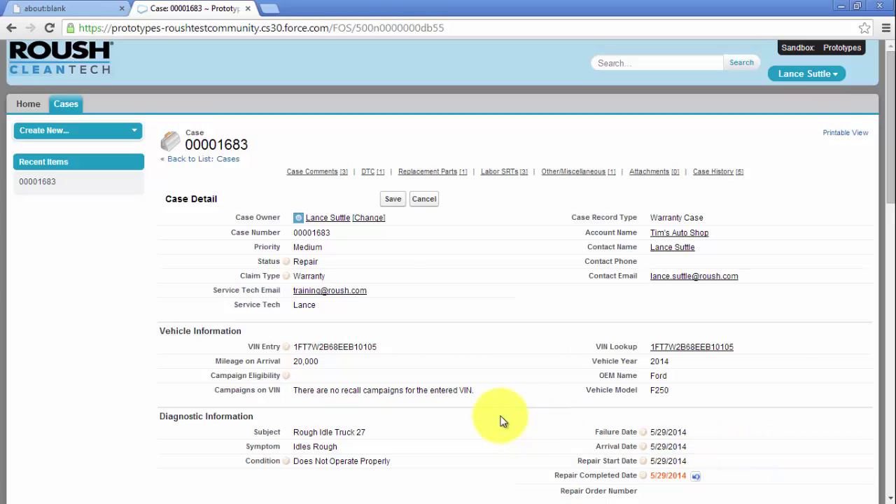
click(395, 200)
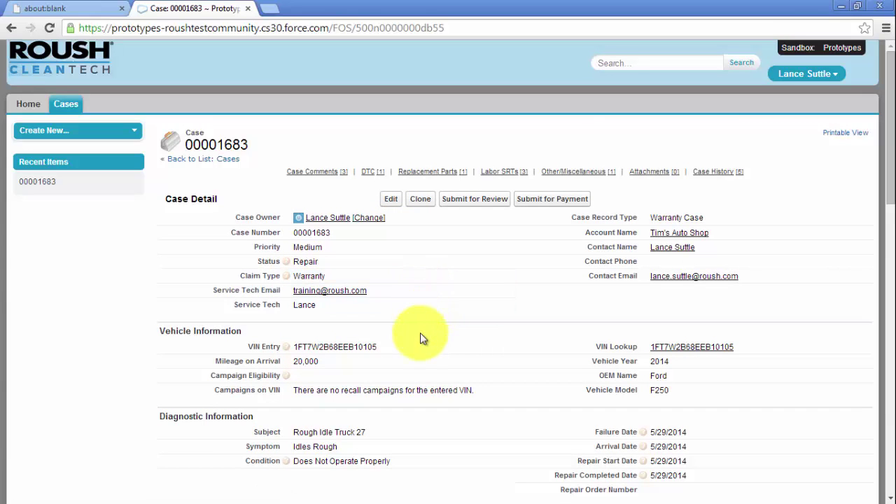
- Submit case 00001683 for payment and reload it to check the status
click(539, 202)
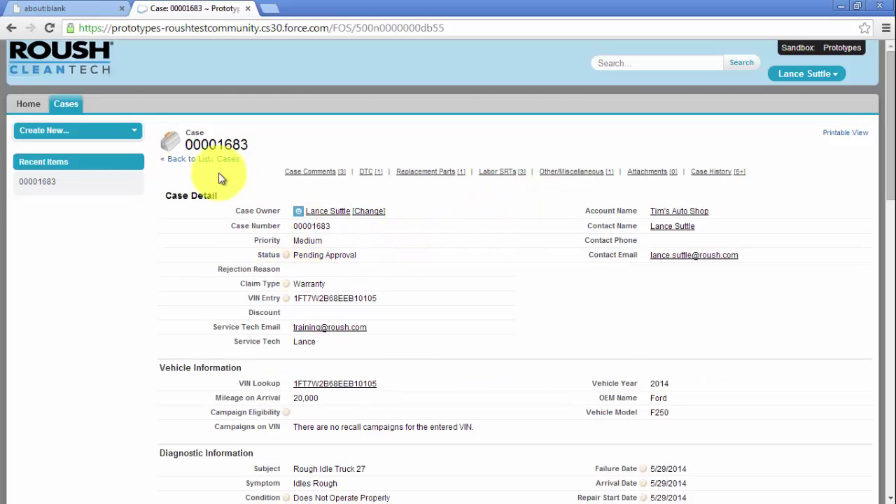
click(44, 27)
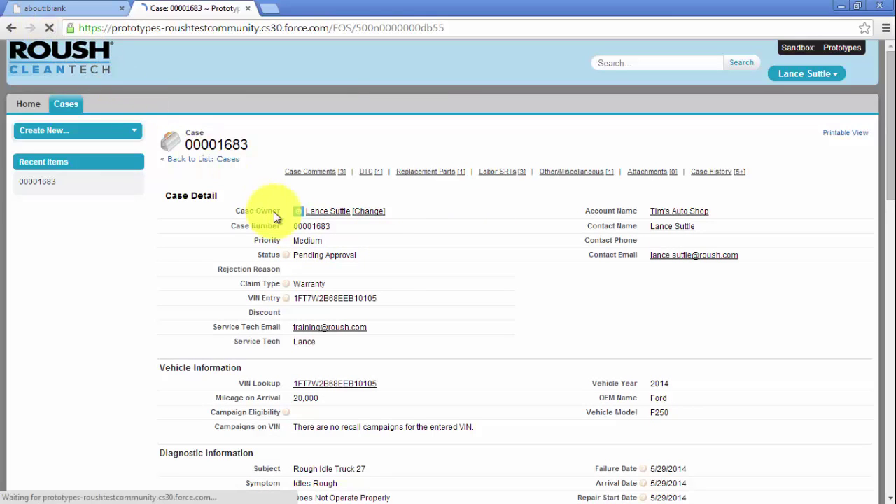